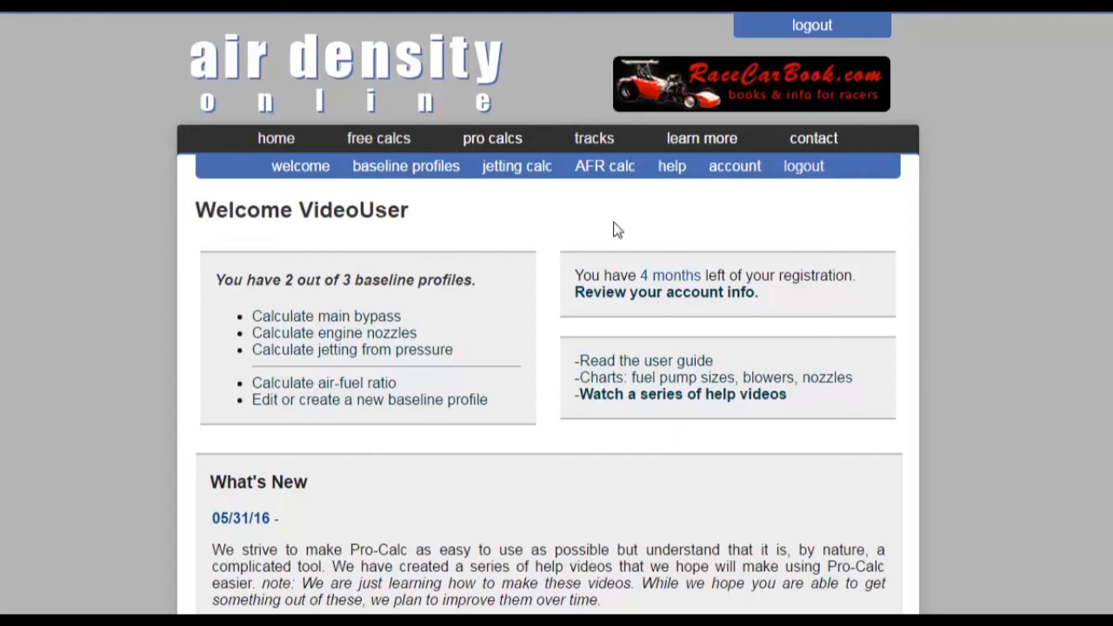
# Step: Open the baseline profiles page and browse the sample baselines down to the turbo 2000 HP entries, leaving the selection at optional
pyautogui.click(451, 167)
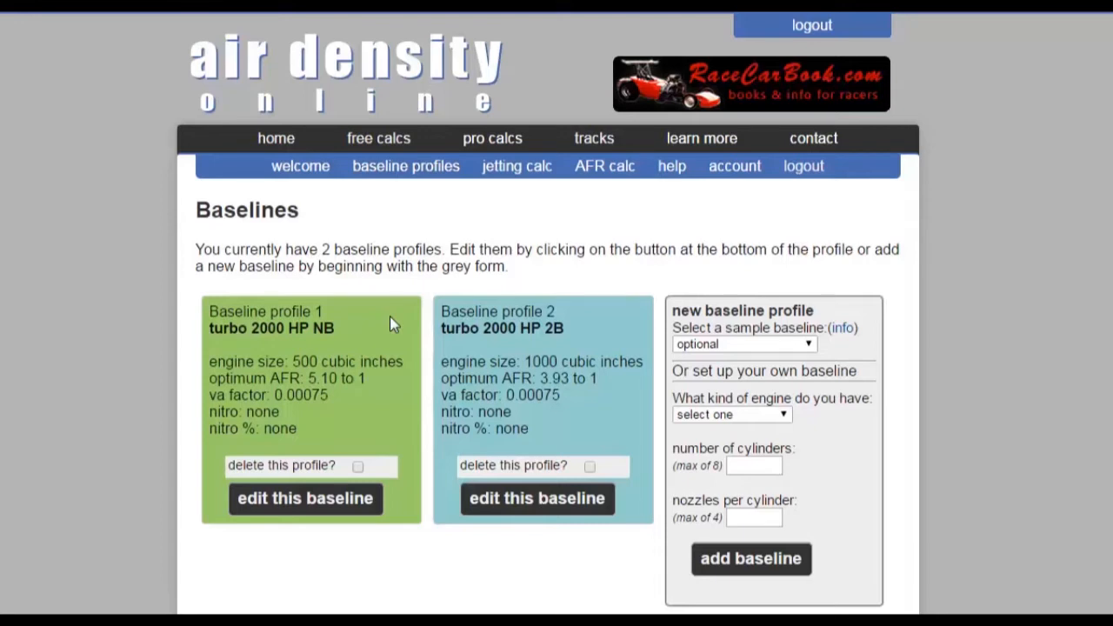
pyautogui.click(703, 346)
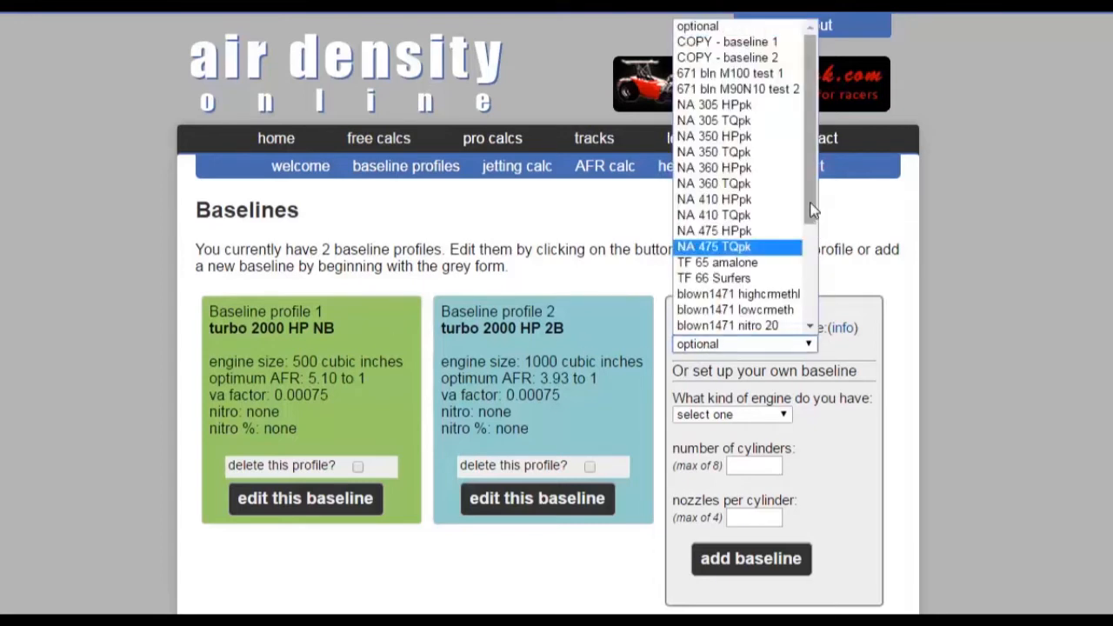
pyautogui.moveTo(811, 217); pyautogui.dragTo(813, 341)
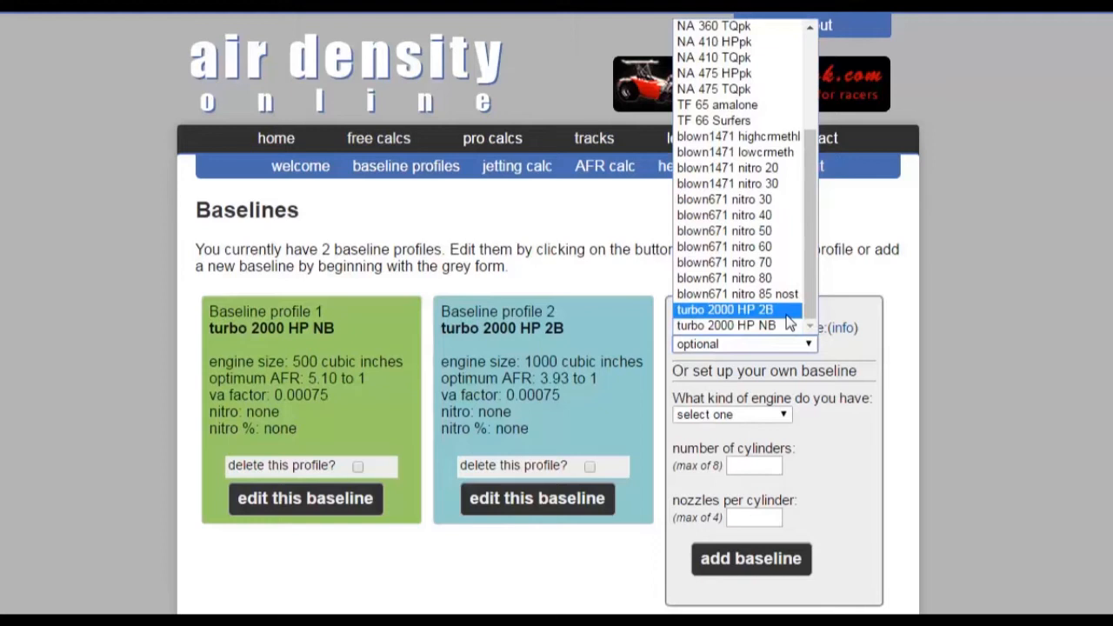
pyautogui.click(900, 347)
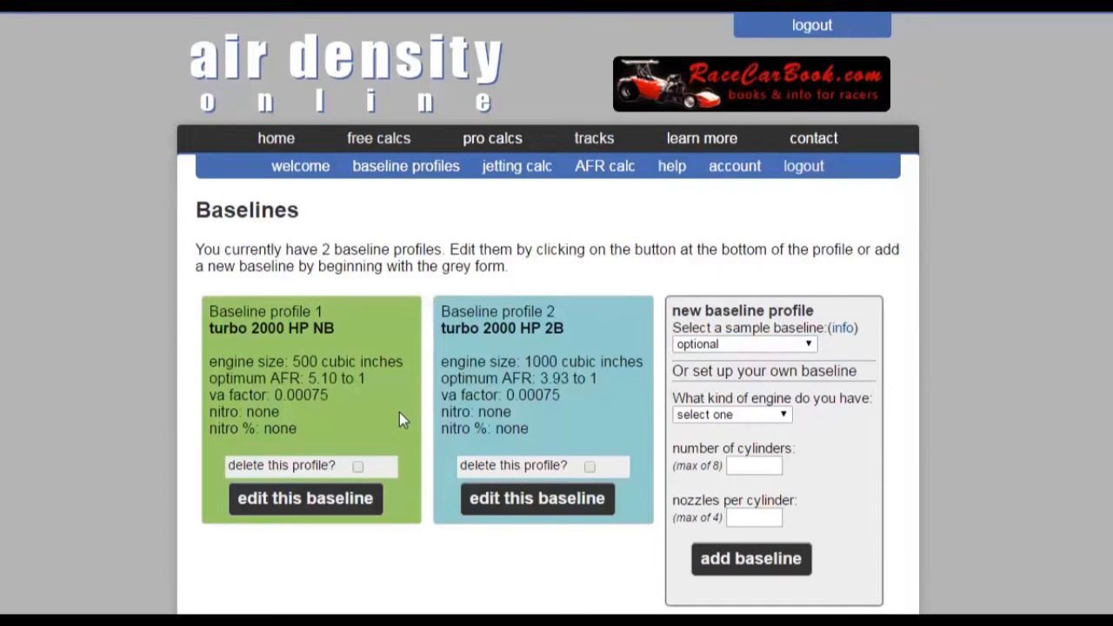
# Step: Review the engine size, fuel pump flow and bypass diameters of the turbo 2000 HP NB baseline, and resubmit the profile as is
pyautogui.click(341, 495)
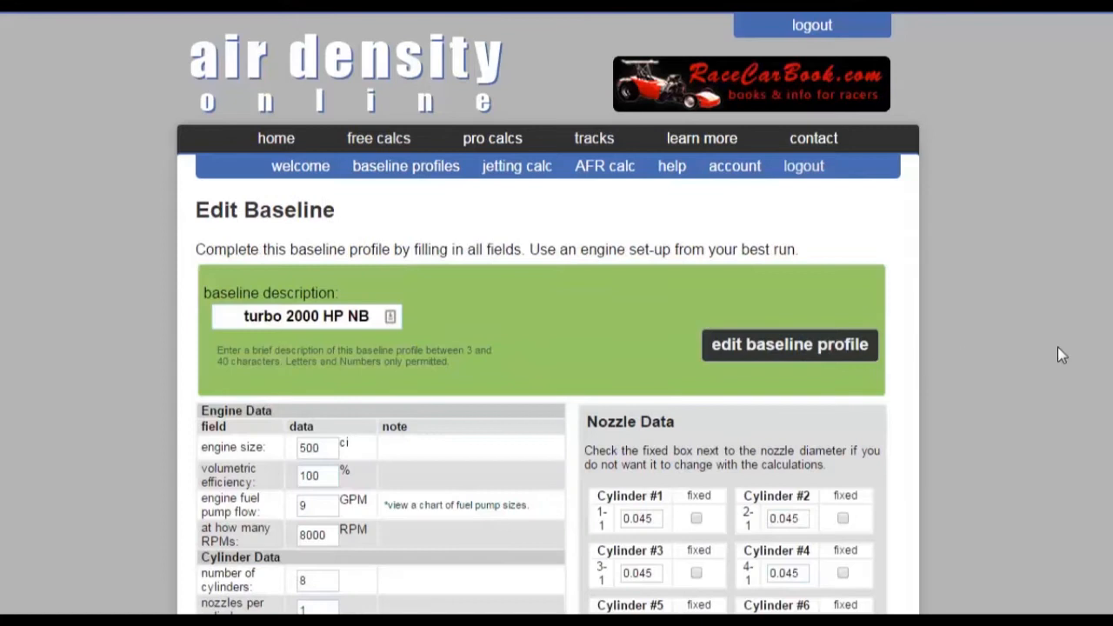
pyautogui.scroll(-2, 1057, 347)
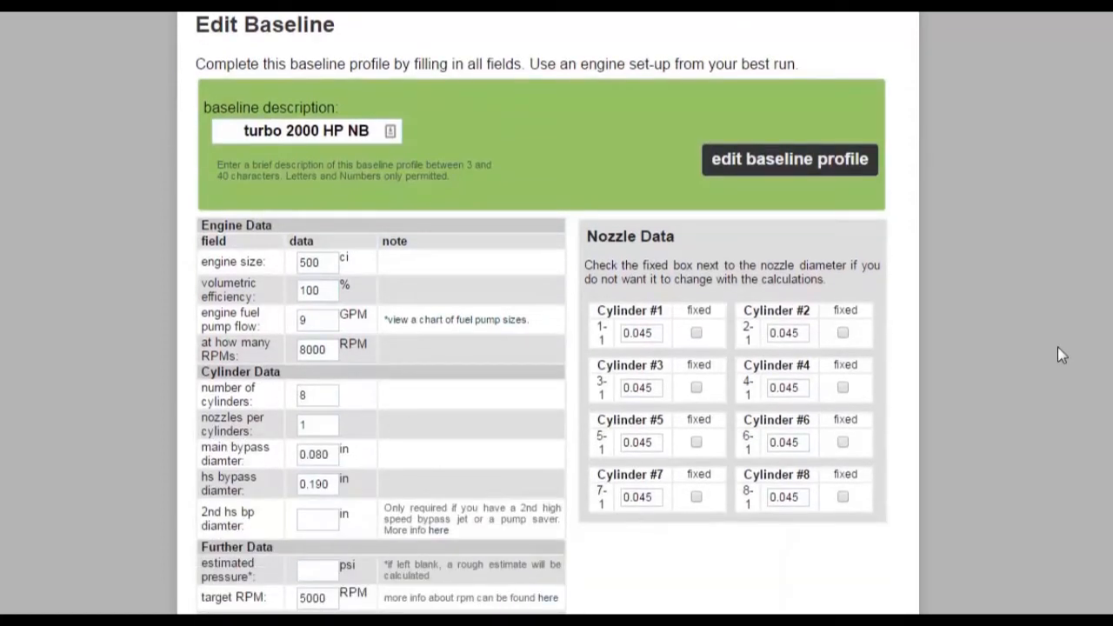
pyautogui.moveTo(326, 263); pyautogui.dragTo(269, 263)
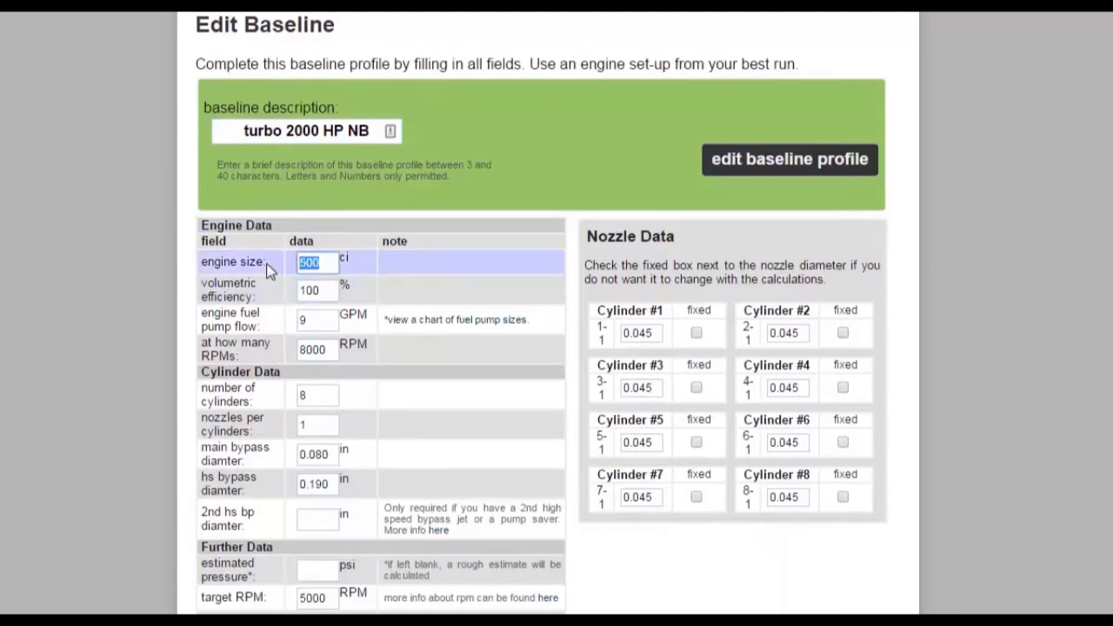
pyautogui.moveTo(311, 320); pyautogui.dragTo(261, 312)
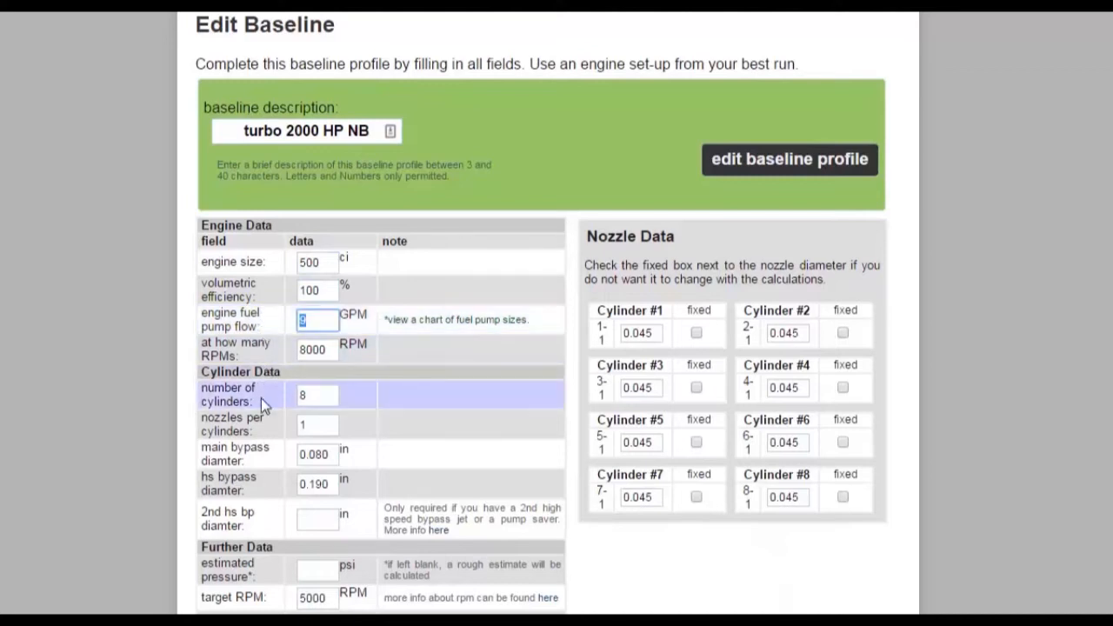
pyautogui.click(263, 449)
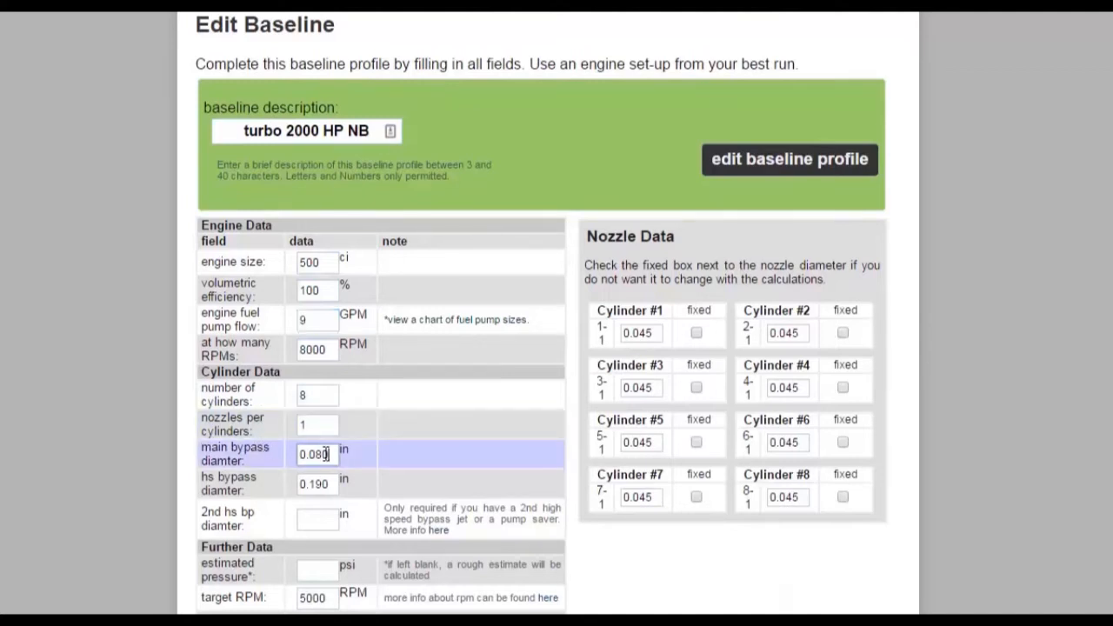
pyautogui.moveTo(329, 453); pyautogui.dragTo(249, 447)
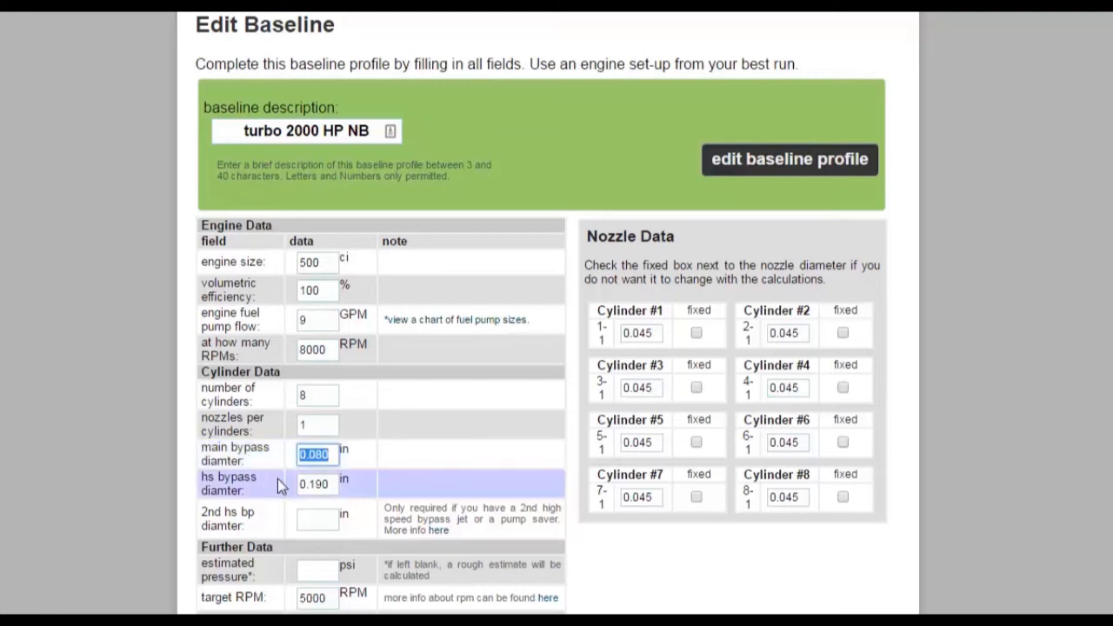
pyautogui.moveTo(327, 480); pyautogui.dragTo(251, 475)
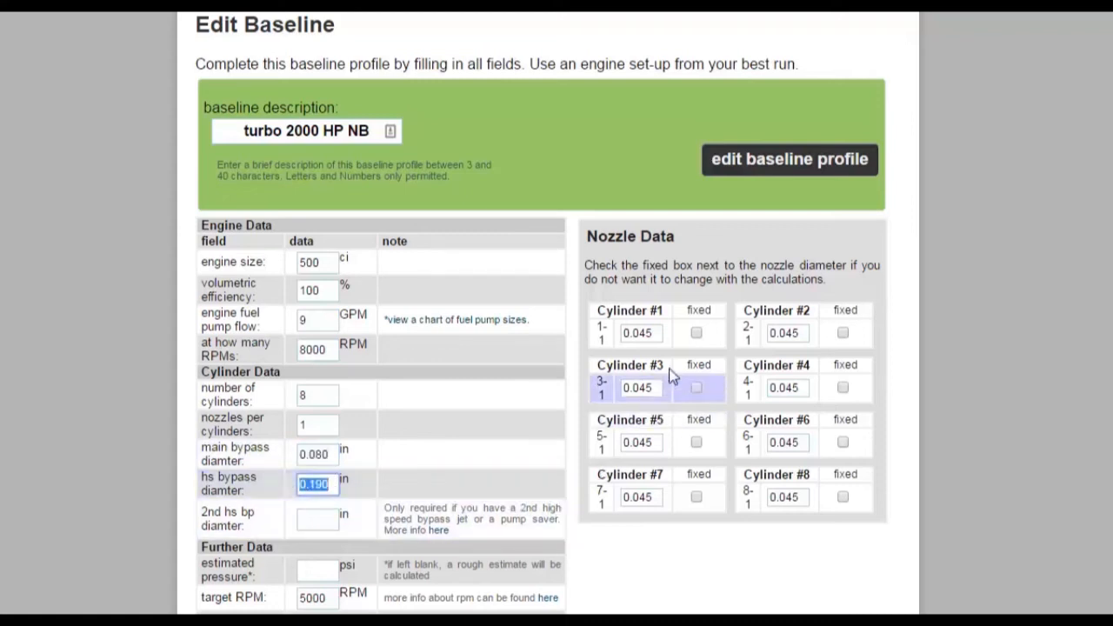
pyautogui.click(748, 153)
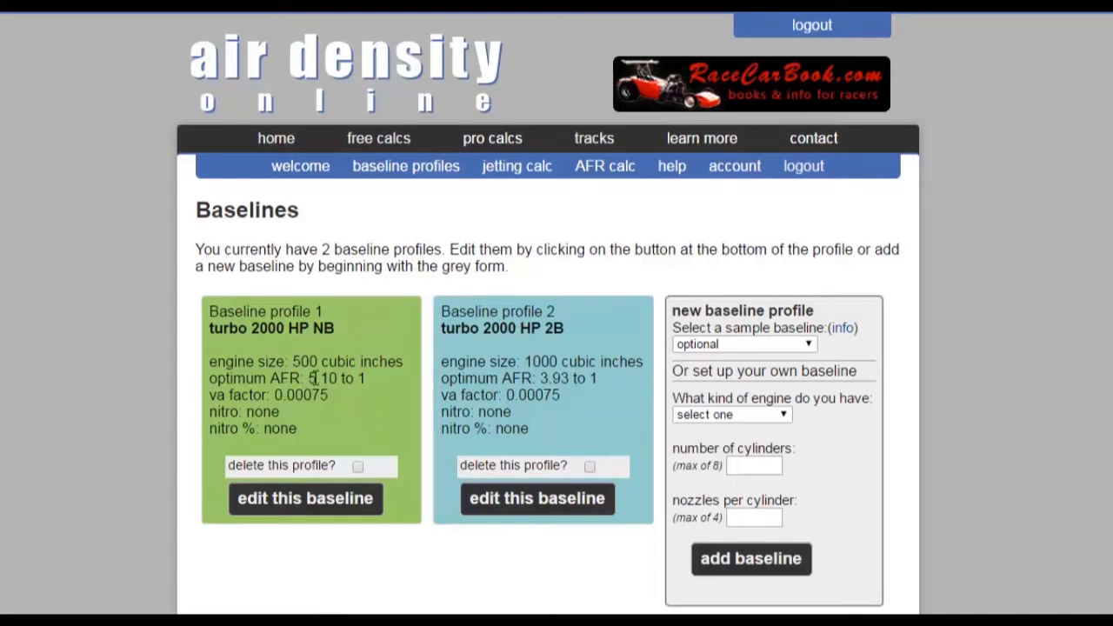
# Step: Examine the engine size and optimum AFR of baseline profile 1 and the optimum AFR of baseline profile 2
pyautogui.moveTo(309, 378); pyautogui.dragTo(367, 379)
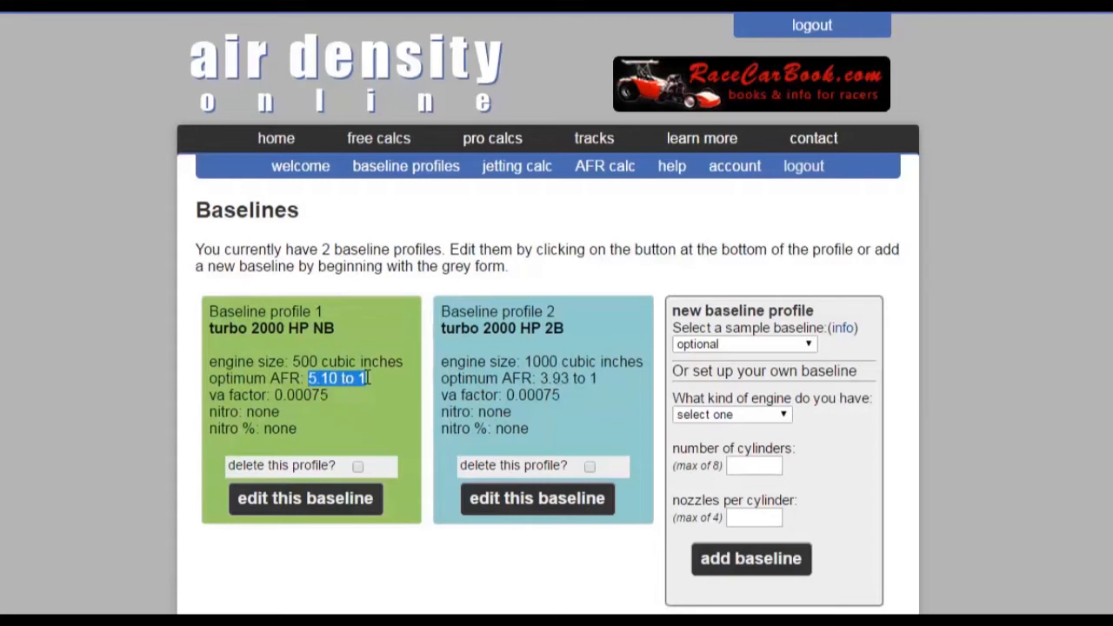
pyautogui.moveTo(288, 362); pyautogui.dragTo(361, 351)
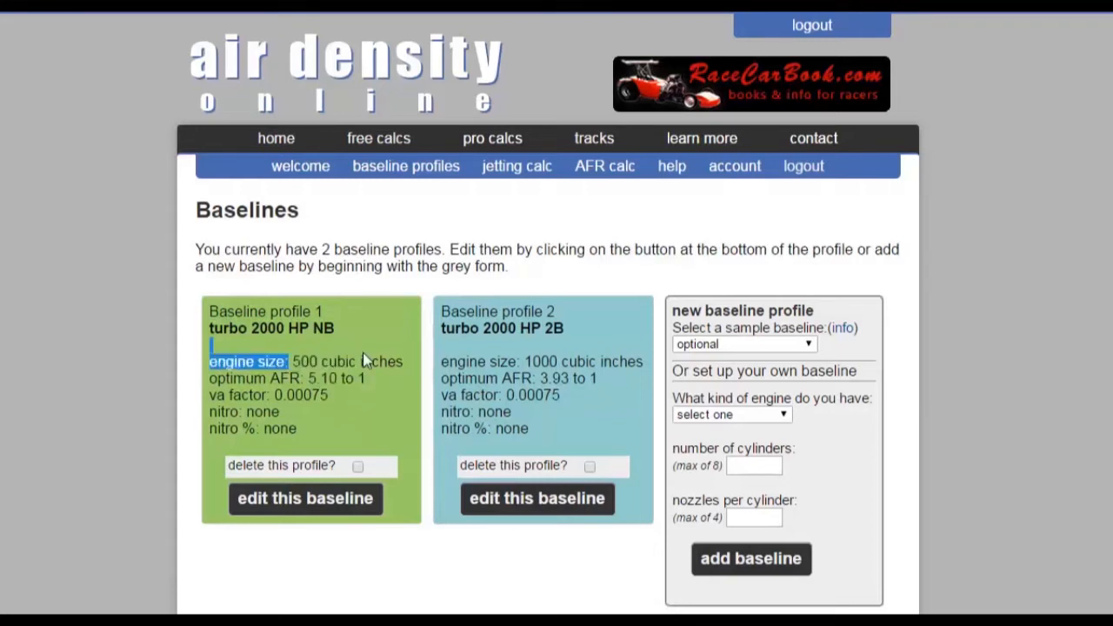
pyautogui.click(547, 416)
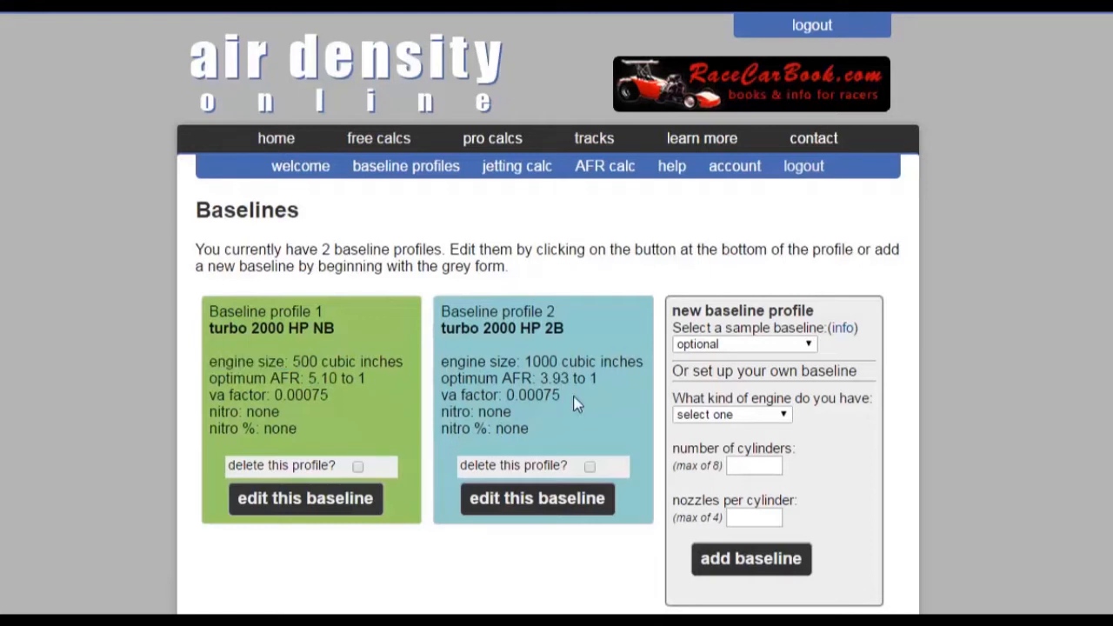
pyautogui.moveTo(540, 378); pyautogui.dragTo(602, 380)
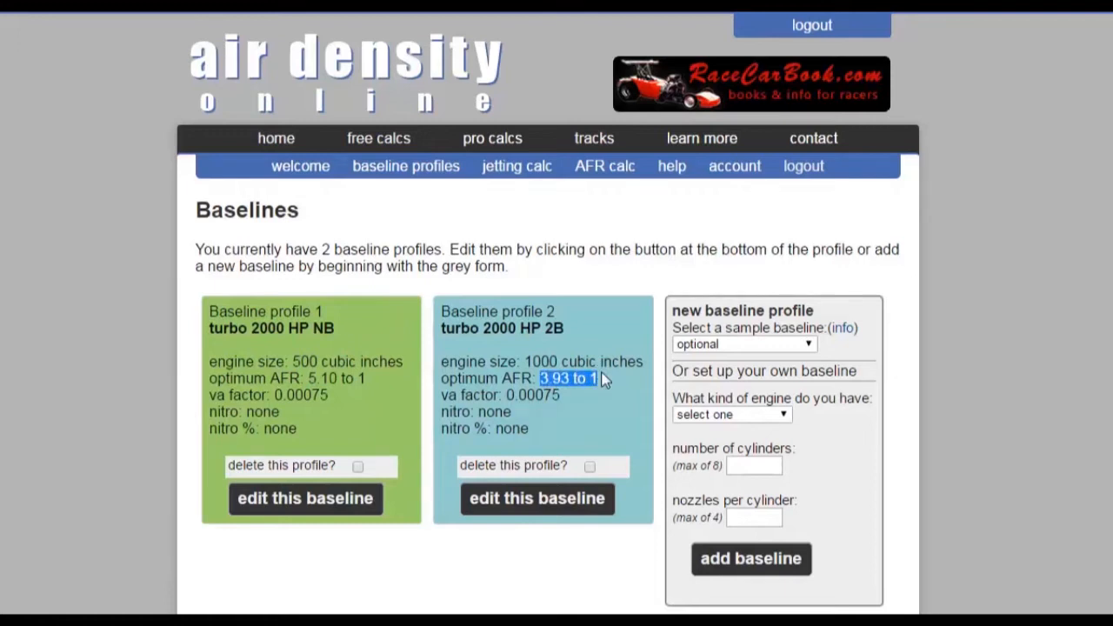
pyautogui.click(619, 423)
# Step: Review the engine size, fuel pump flow and bypass diameters of the turbo 2000 HP 2B baseline, and resubmit the profile as is
pyautogui.click(574, 509)
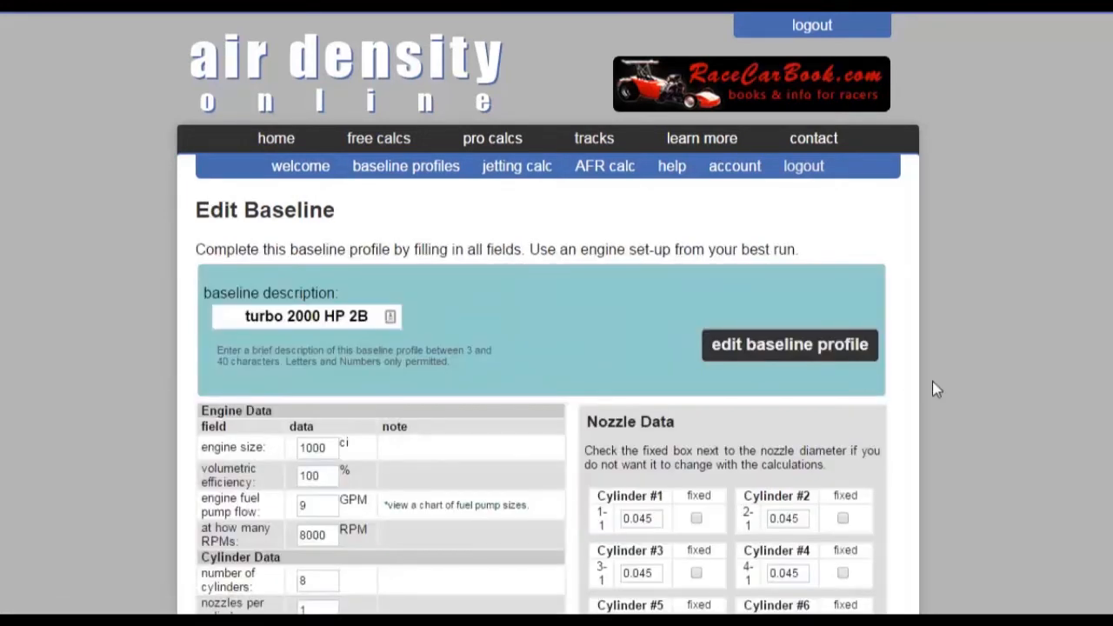
pyautogui.scroll(-2, 896, 378)
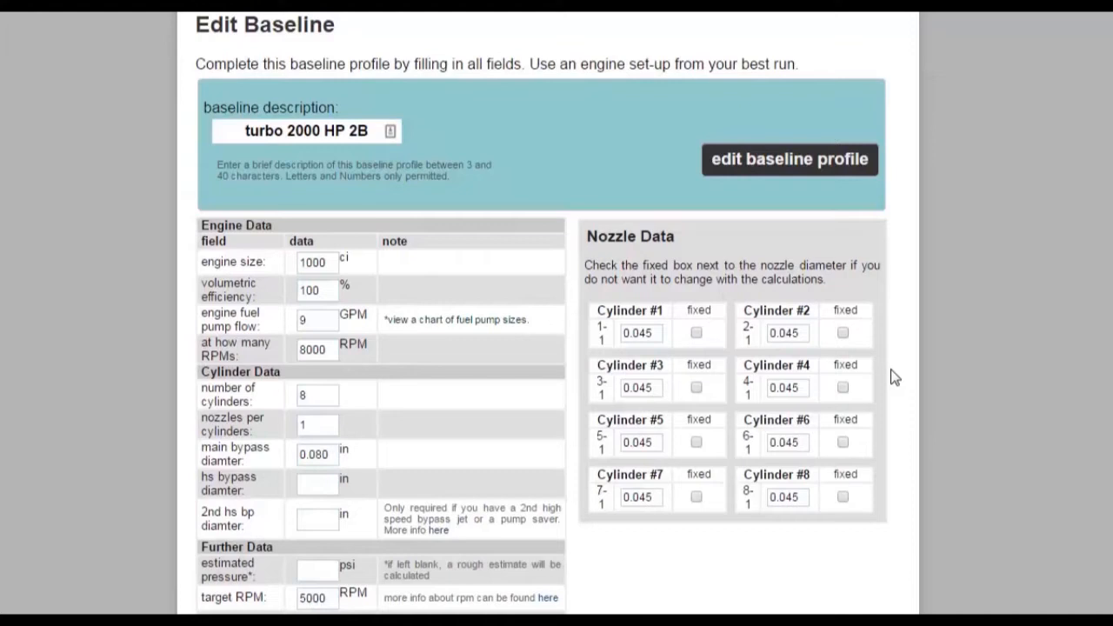
pyautogui.moveTo(333, 263); pyautogui.dragTo(286, 267)
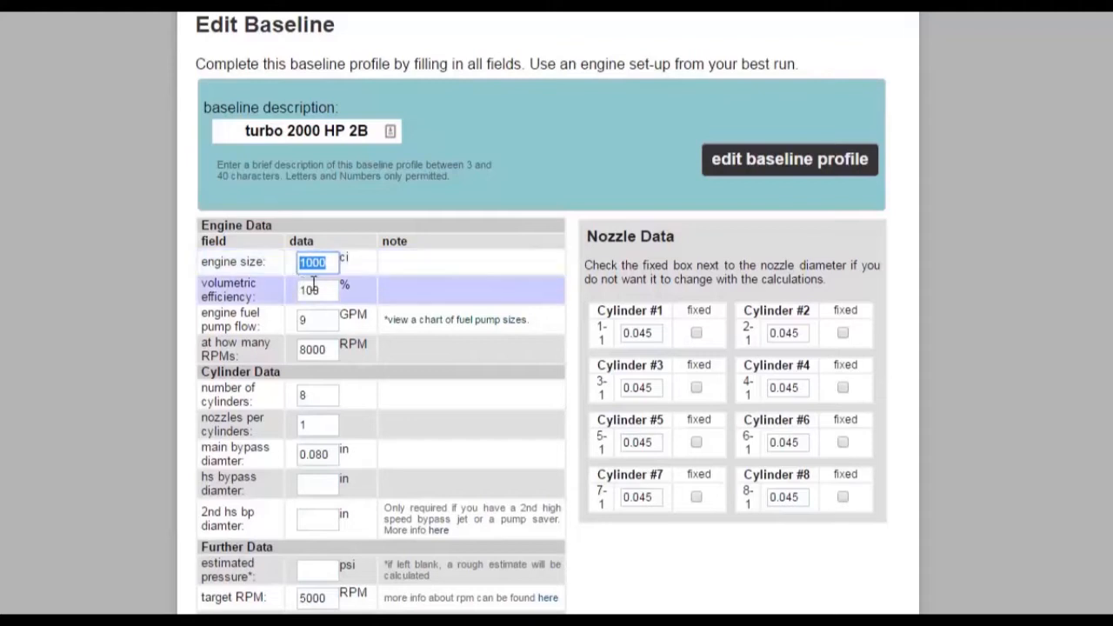
pyautogui.moveTo(320, 323); pyautogui.dragTo(281, 320)
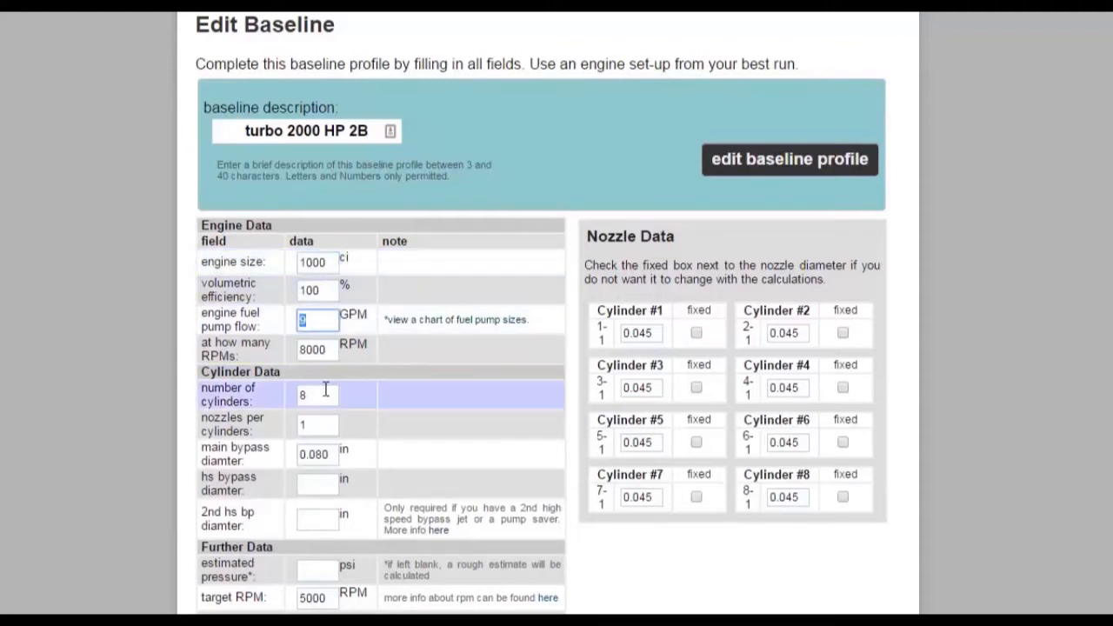
pyautogui.moveTo(333, 452); pyautogui.dragTo(289, 447)
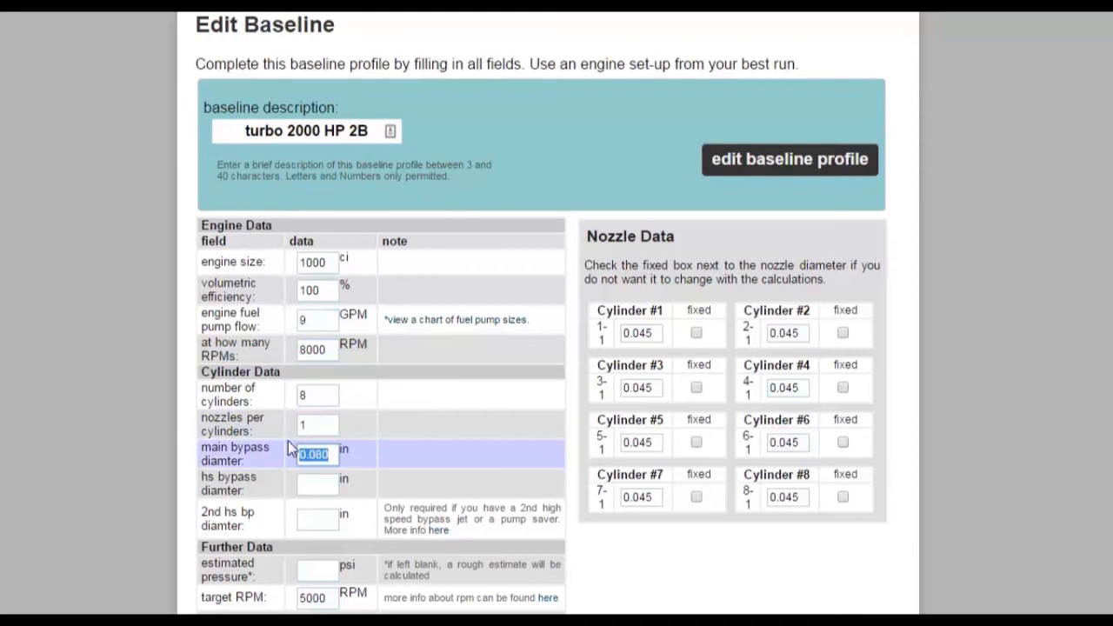
pyautogui.click(319, 487)
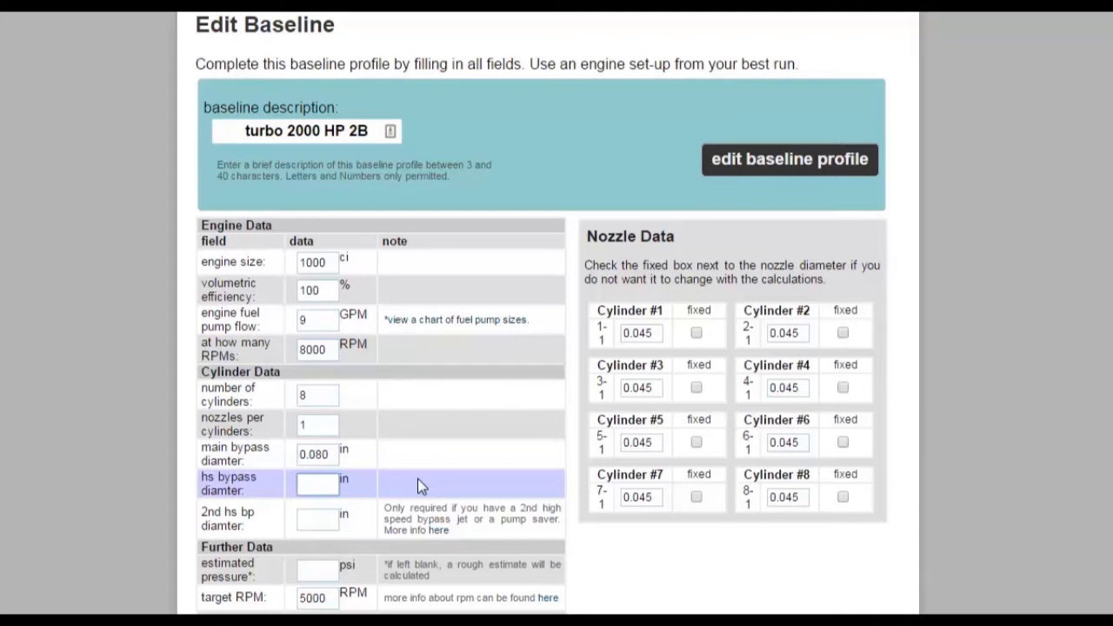
pyautogui.click(735, 174)
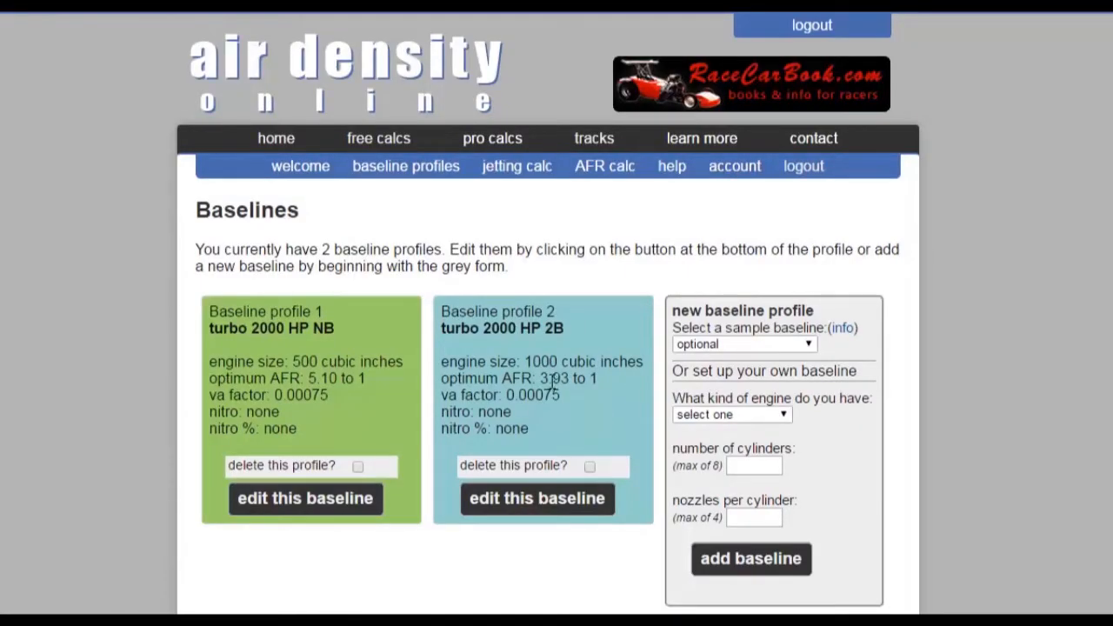
# Step: Compare the optimum AFR values of the turbo 2000 HP NB and turbo 2000 HP 2B profiles
pyautogui.moveTo(540, 380); pyautogui.dragTo(600, 379)
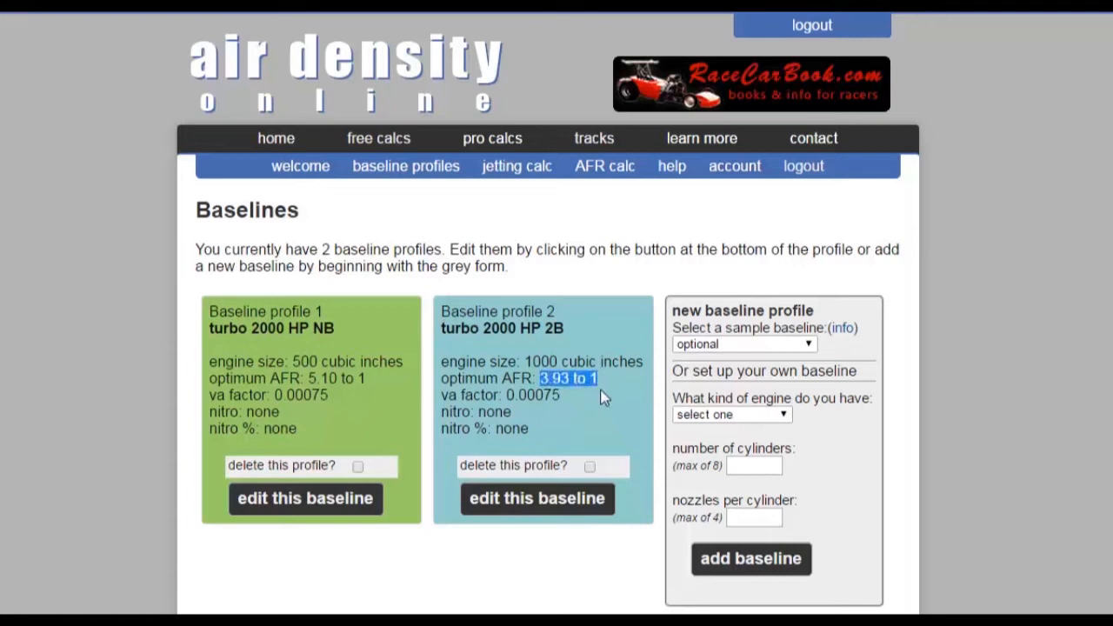
pyautogui.click(595, 407)
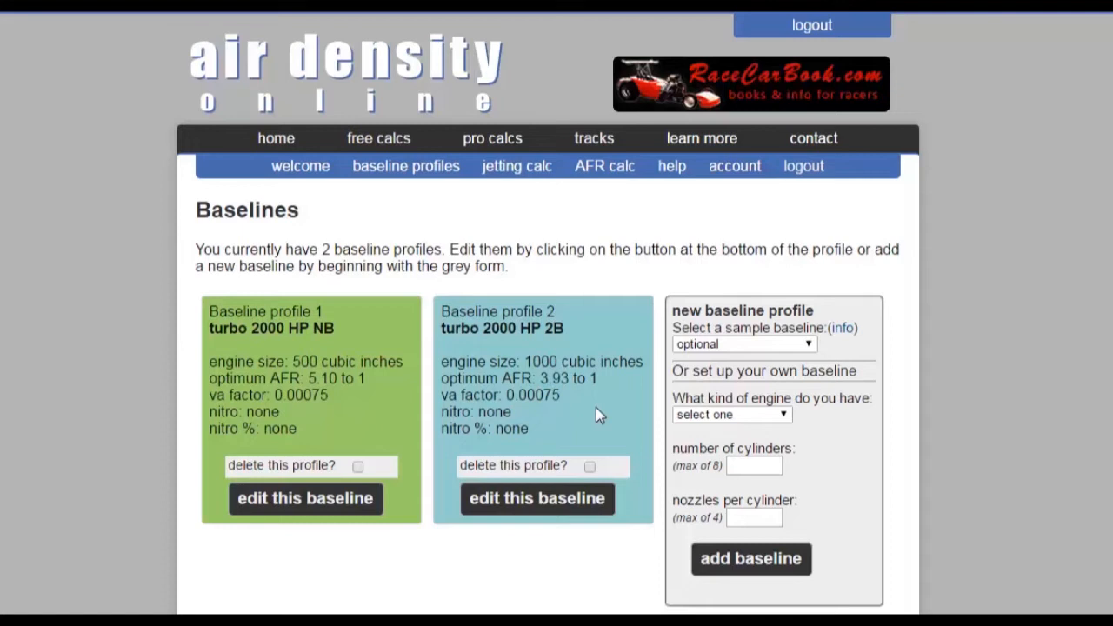
pyautogui.moveTo(308, 378); pyautogui.dragTo(369, 383)
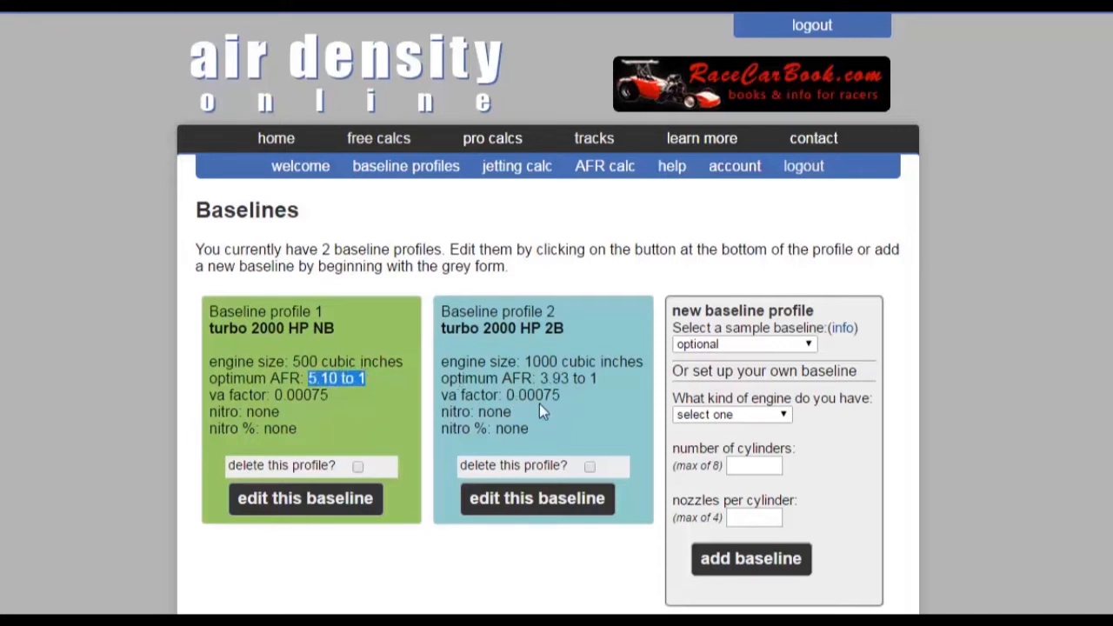
pyautogui.moveTo(539, 378); pyautogui.dragTo(598, 380)
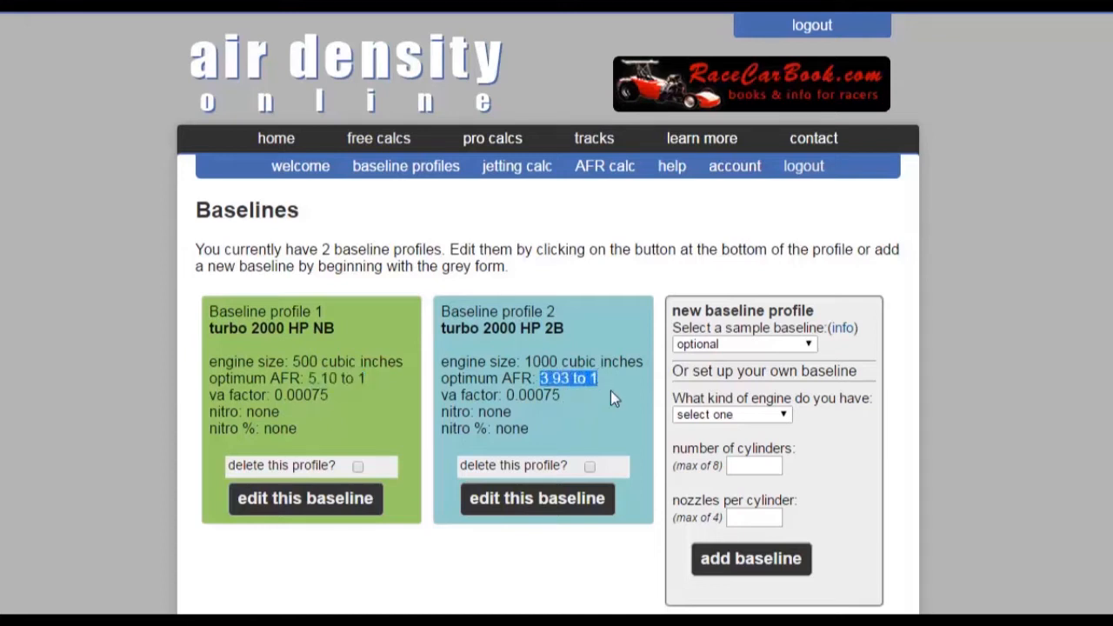
pyautogui.click(611, 392)
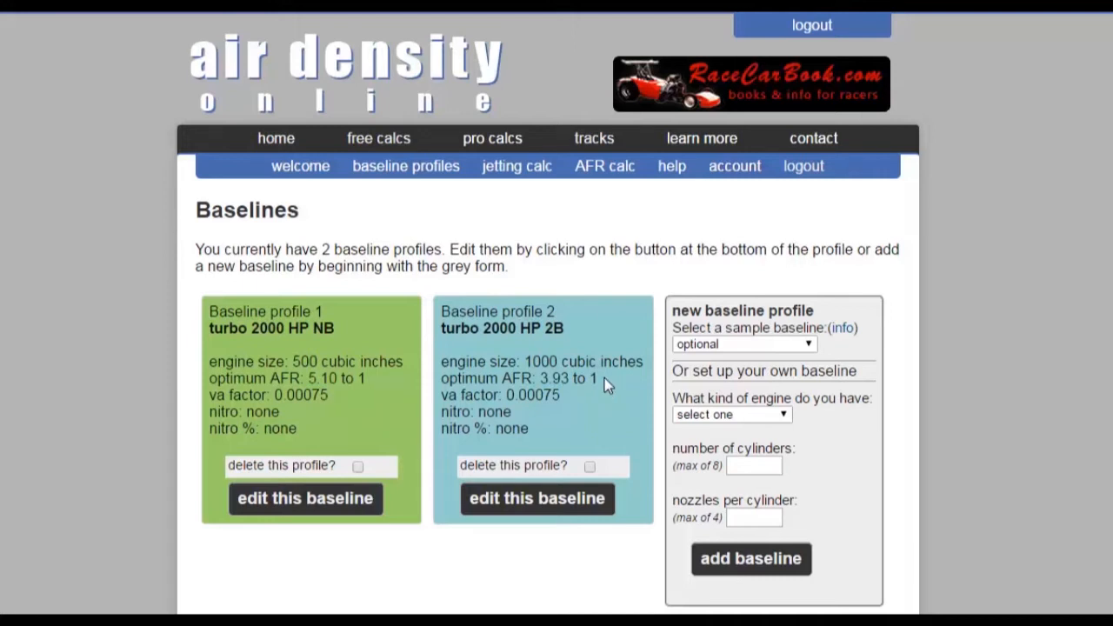
# Step: Calculate the air to fuel ratio for the turbo 2000 HP 2B profile in the AFR calculator using its existing data
pyautogui.click(605, 168)
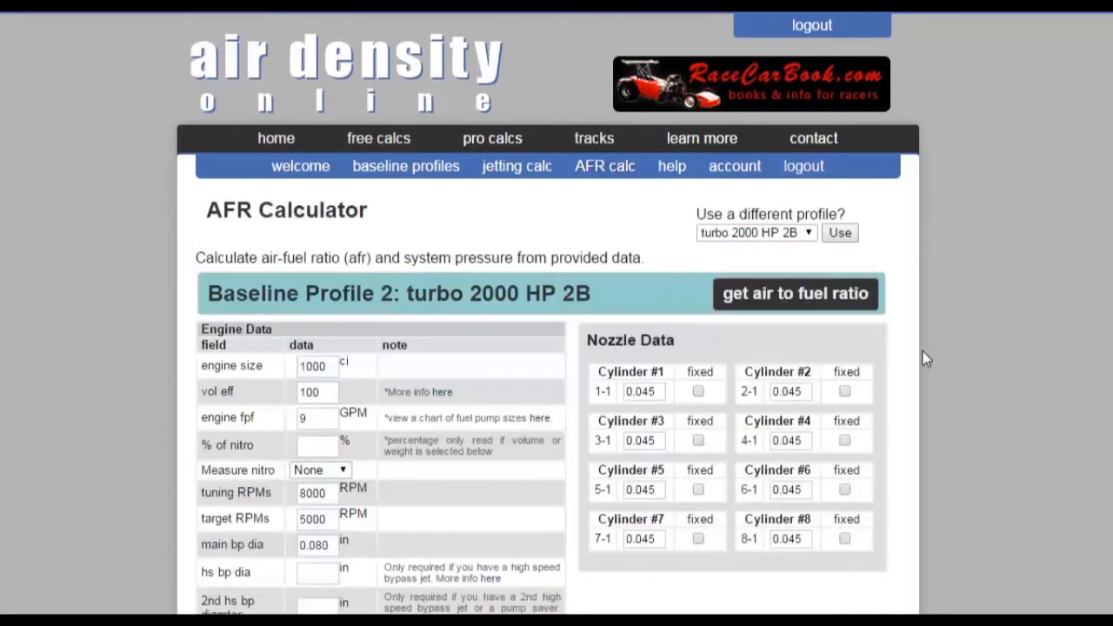
pyautogui.scroll(-5, 926, 359)
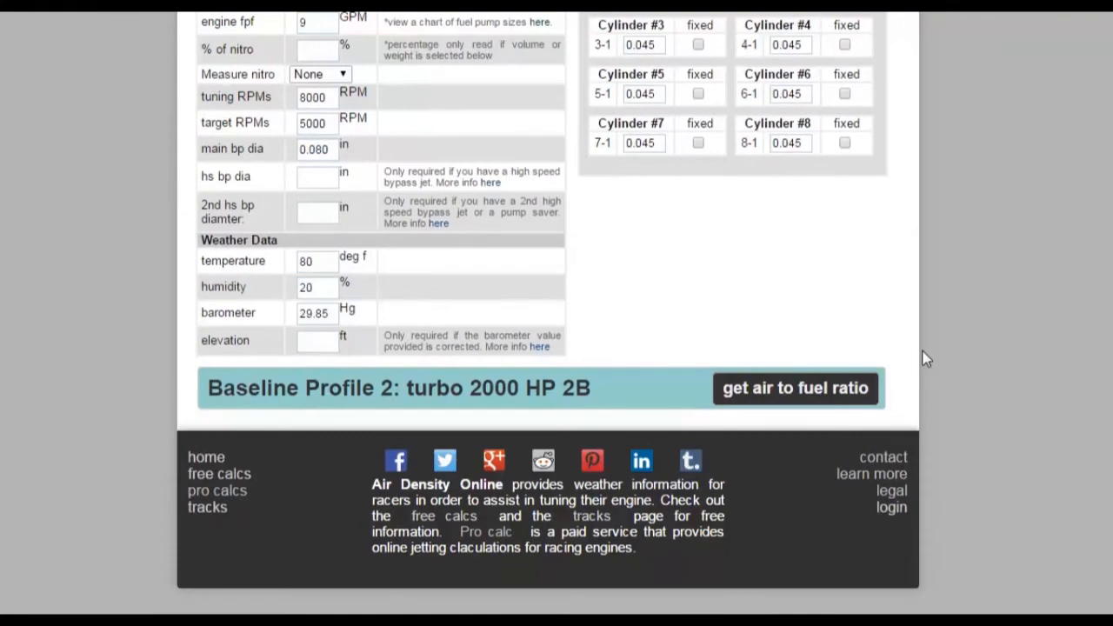
pyautogui.click(816, 388)
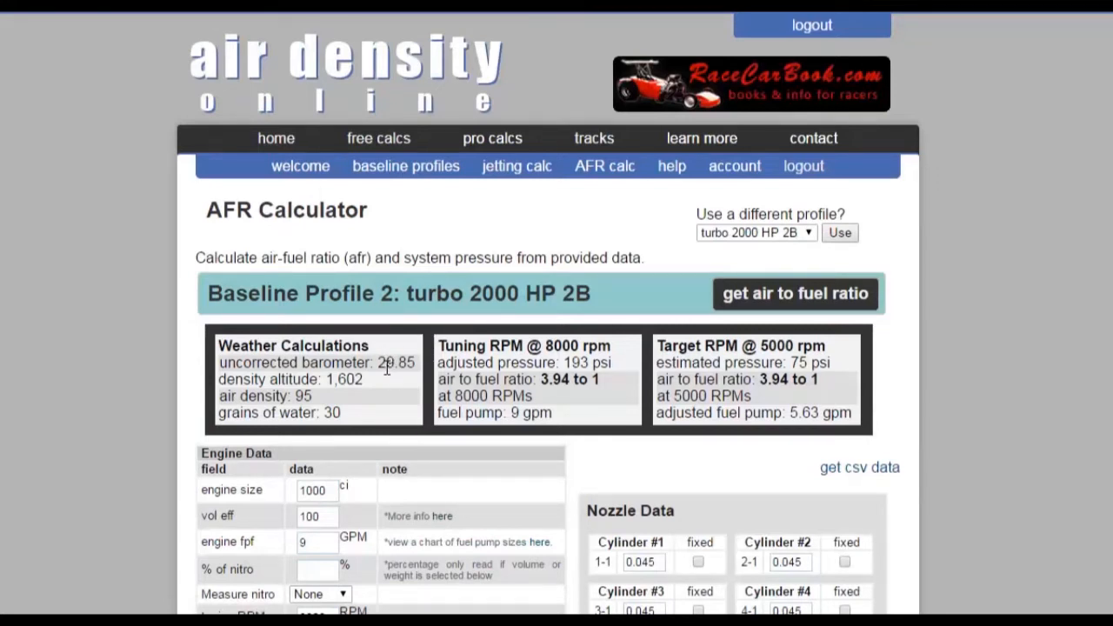
# Step: Examine the uncorrected barometer, density altitude, air density and grains of water in the weather calculations
pyautogui.moveTo(378, 363); pyautogui.dragTo(420, 366)
pyautogui.moveTo(327, 381); pyautogui.dragTo(367, 385)
pyautogui.click(369, 400)
pyautogui.moveTo(297, 396); pyautogui.dragTo(315, 396)
pyautogui.moveTo(325, 413); pyautogui.dragTo(352, 420)
# Step: Examine the air to fuel ratio, adjusted pressure and fuel pump flow in the tuning RPM results
pyautogui.moveTo(541, 380); pyautogui.dragTo(622, 403)
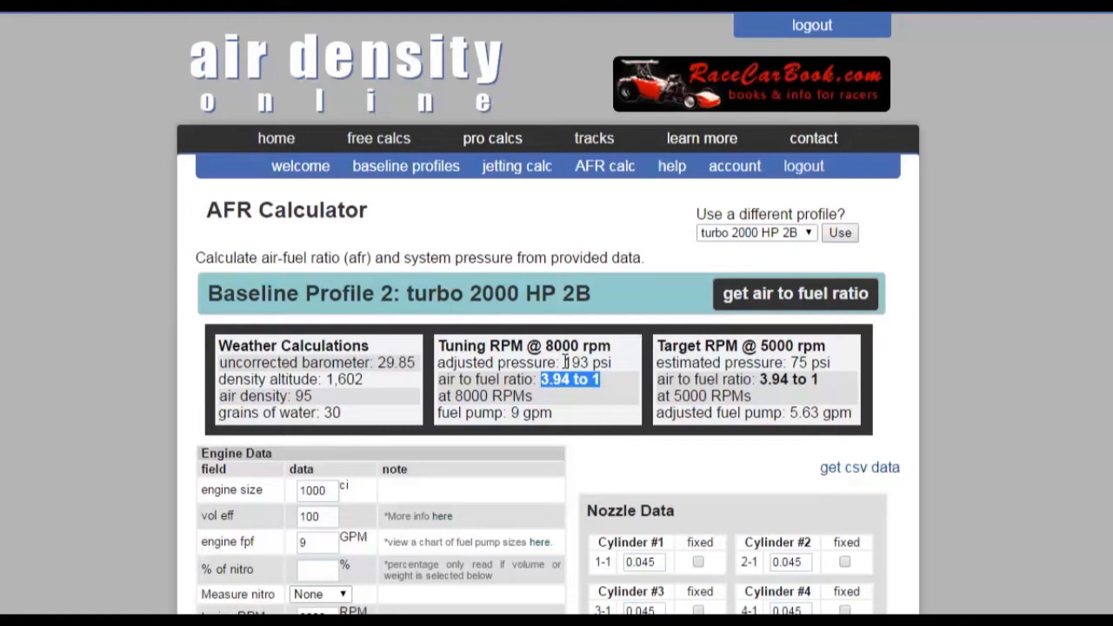
pyautogui.moveTo(564, 363); pyautogui.dragTo(612, 362)
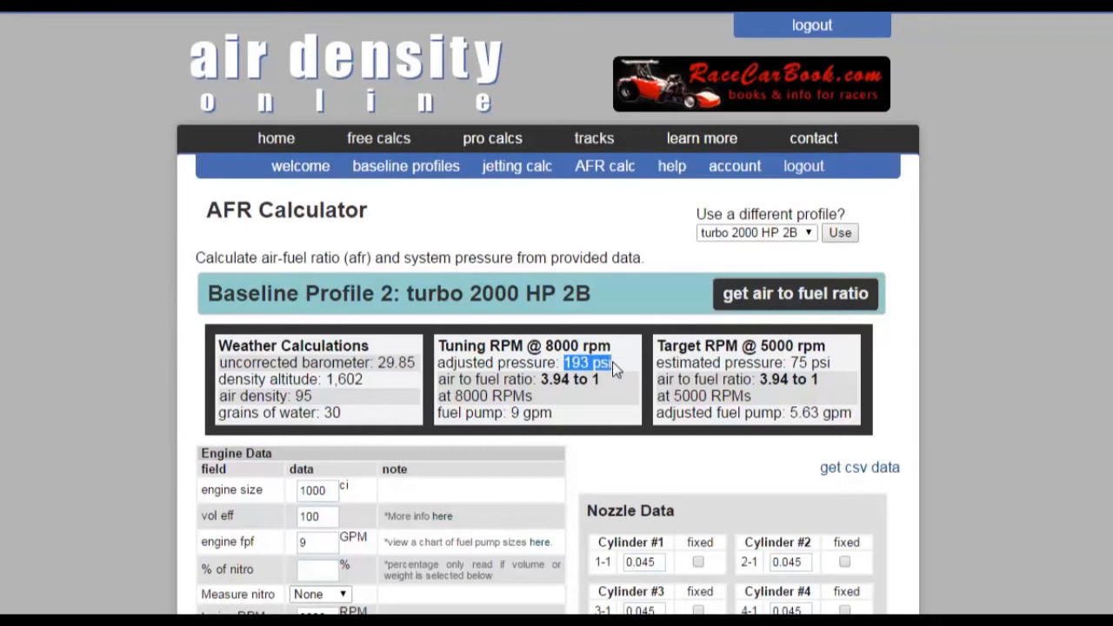
pyautogui.click(624, 405)
pyautogui.moveTo(511, 412); pyautogui.dragTo(560, 418)
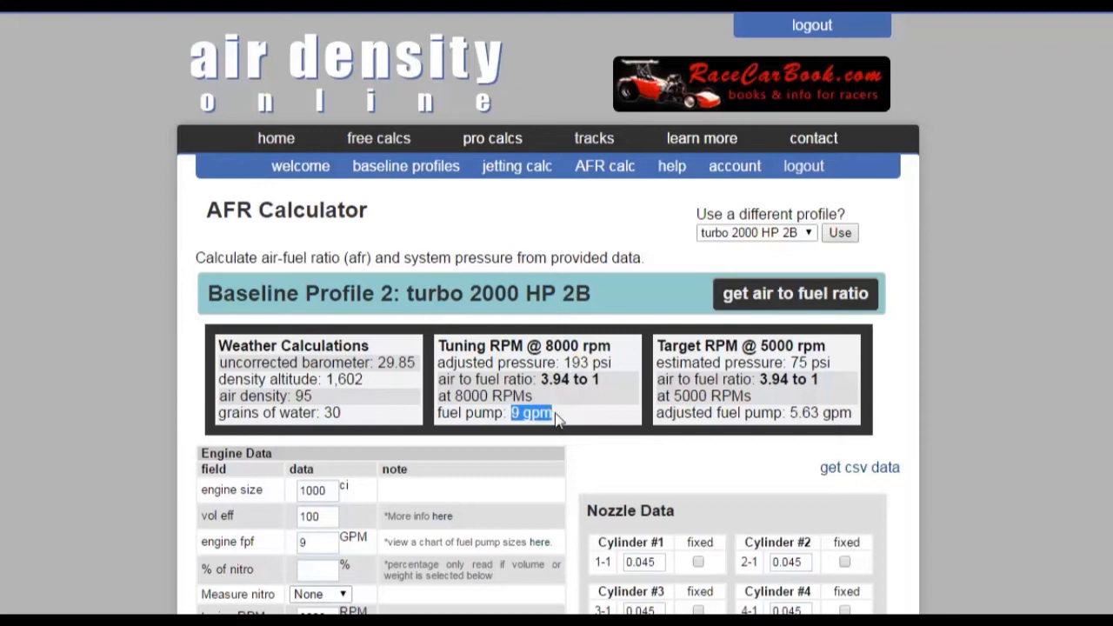
pyautogui.click(563, 419)
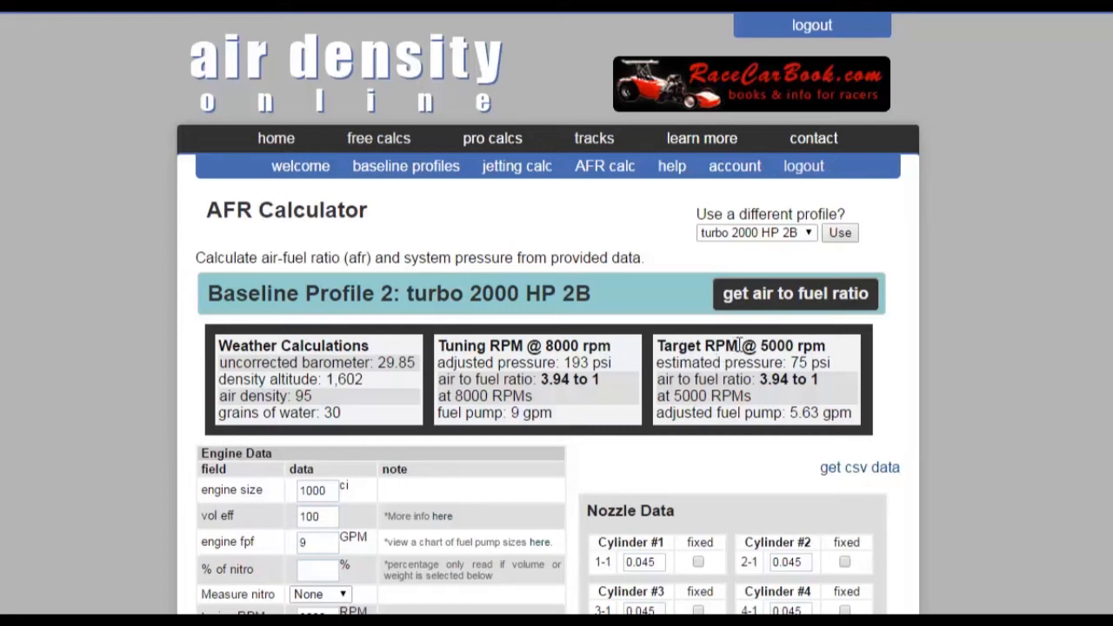
# Step: Examine the target RPM results at 5000 rpm and get the CSV data for the turbo 2000 HP 2B profile
pyautogui.moveTo(739, 345); pyautogui.dragTo(829, 350)
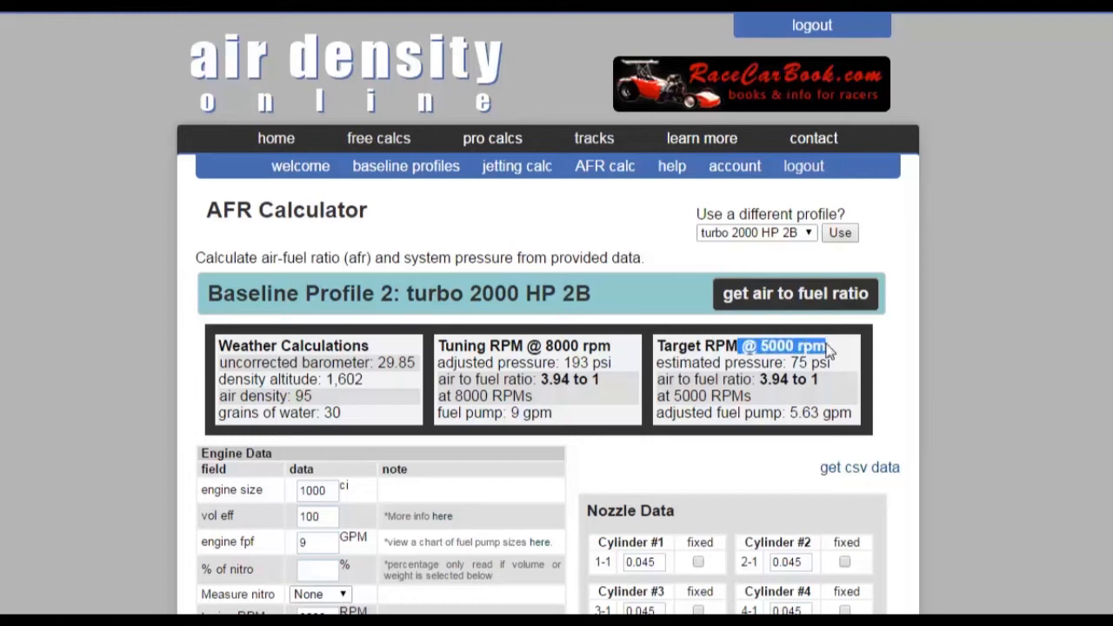
pyautogui.click(830, 345)
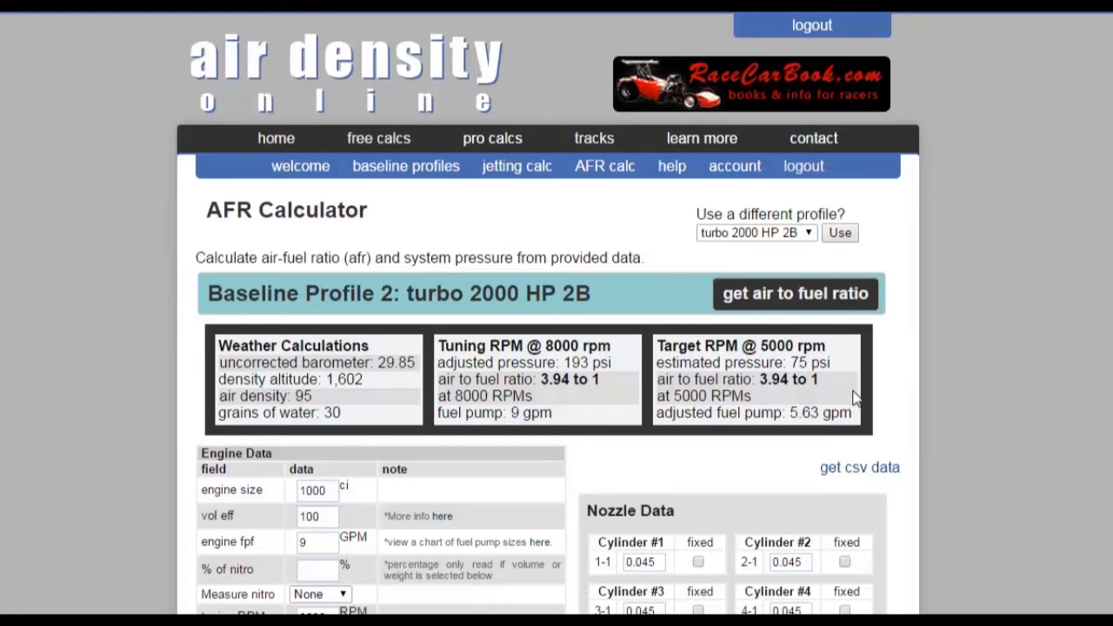
pyautogui.click(867, 469)
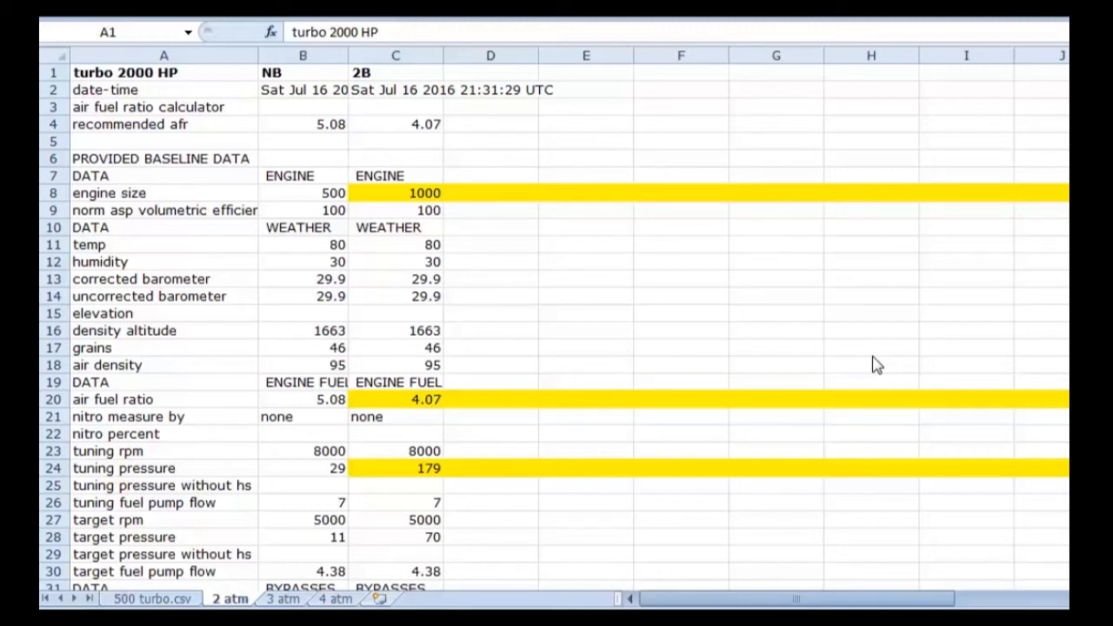
# Step: In the Excel comparison workbook, review the data field labels in column A of the 2 atm sheet
pyautogui.click(181, 70)
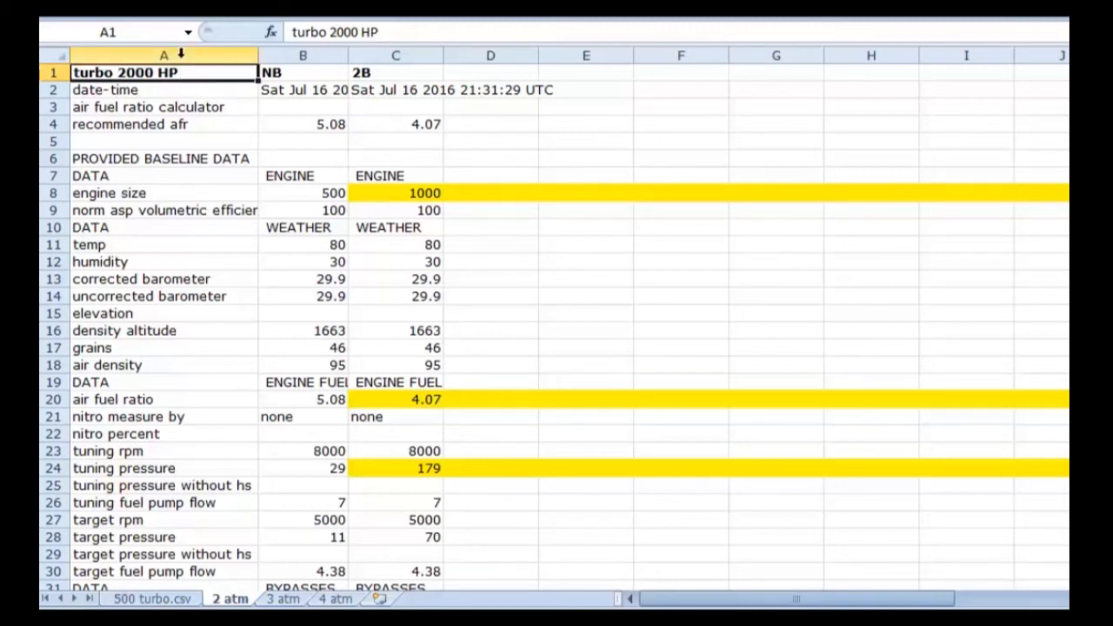
pyautogui.click(178, 50)
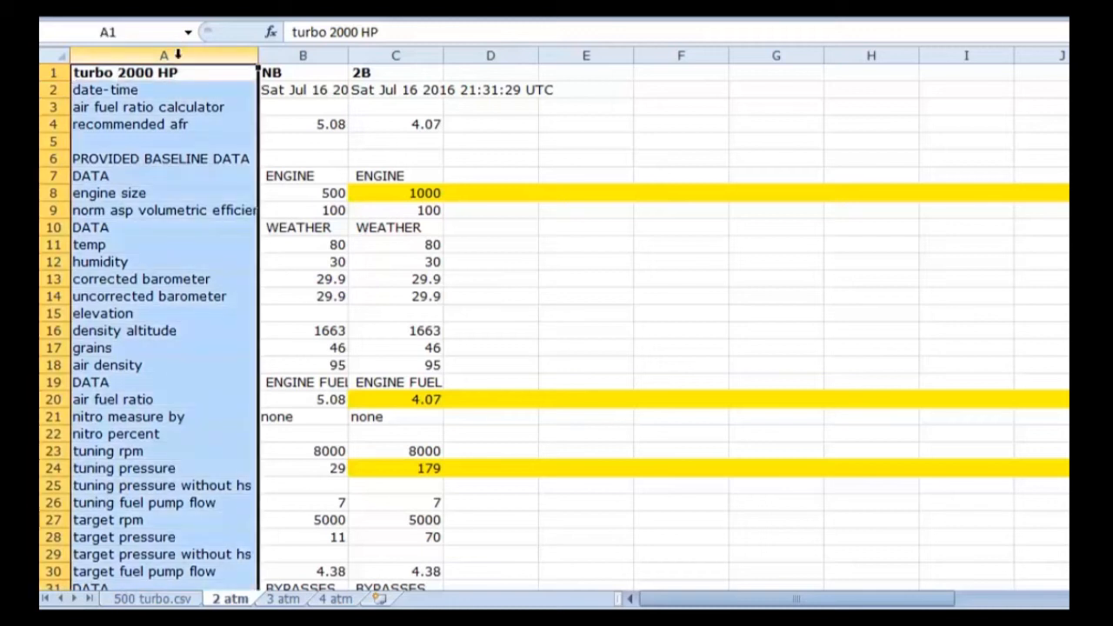
pyautogui.scroll(-6, 181, 142)
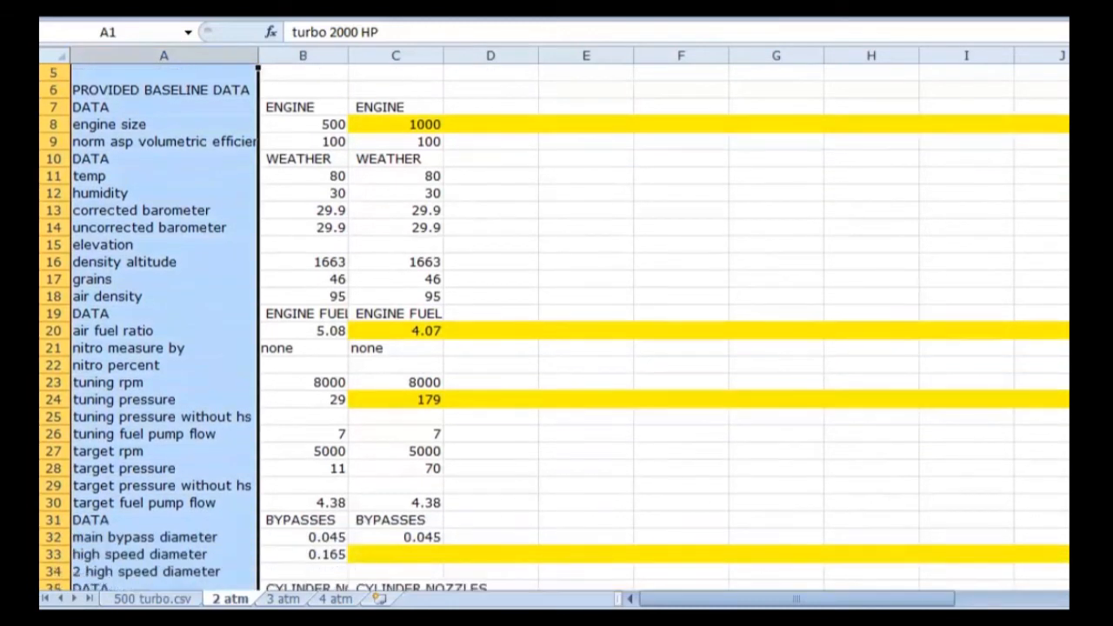
pyautogui.scroll(-1, 556, 327)
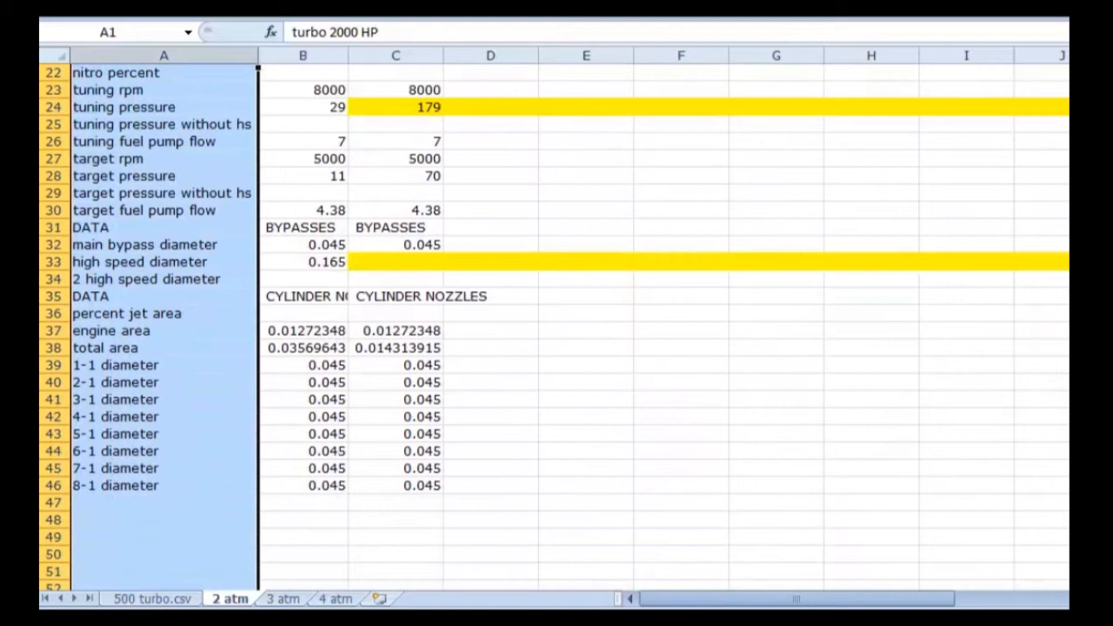
pyautogui.scroll(4, 556, 327)
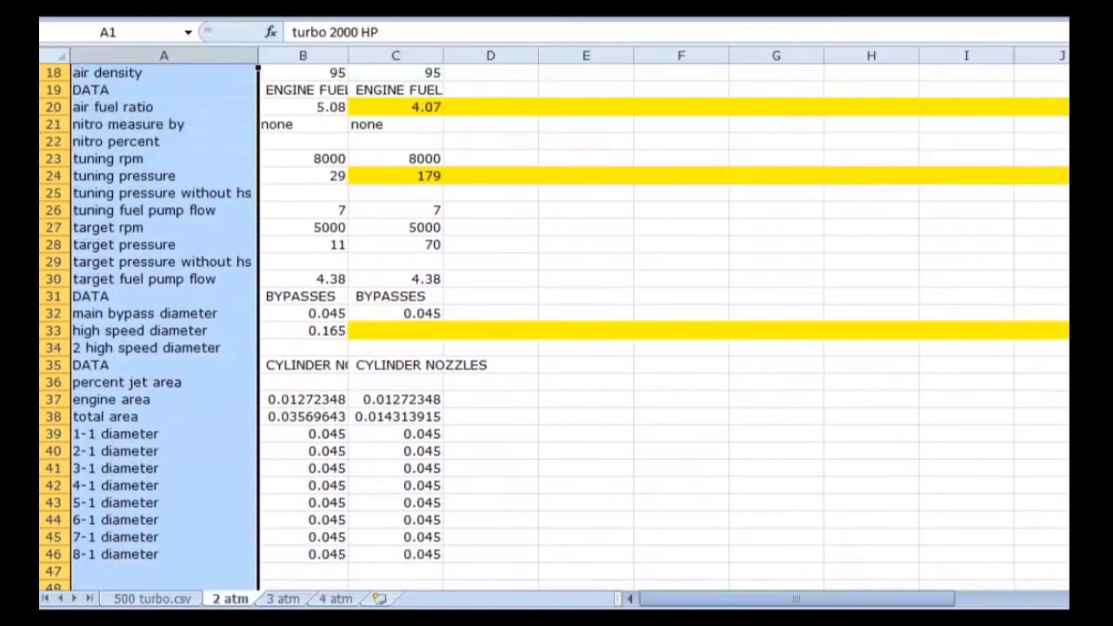
pyautogui.scroll(4, 180, 141)
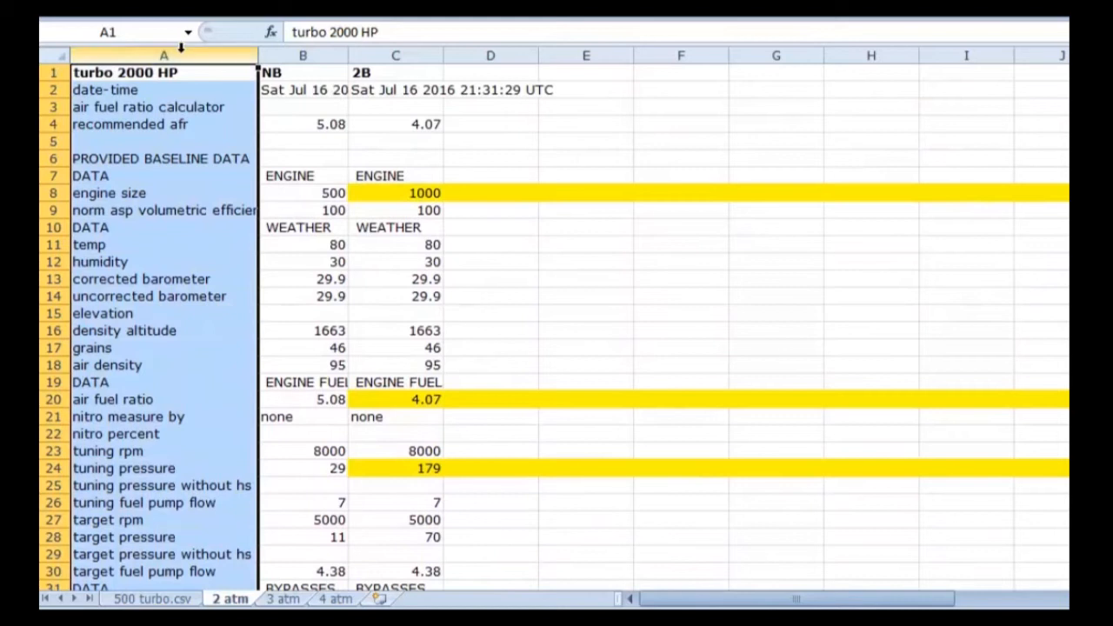
# Step: Review the full set of NB baseline values in column B, from the recommended AFR to the nozzle diameters
pyautogui.click(331, 77)
pyautogui.click(322, 52)
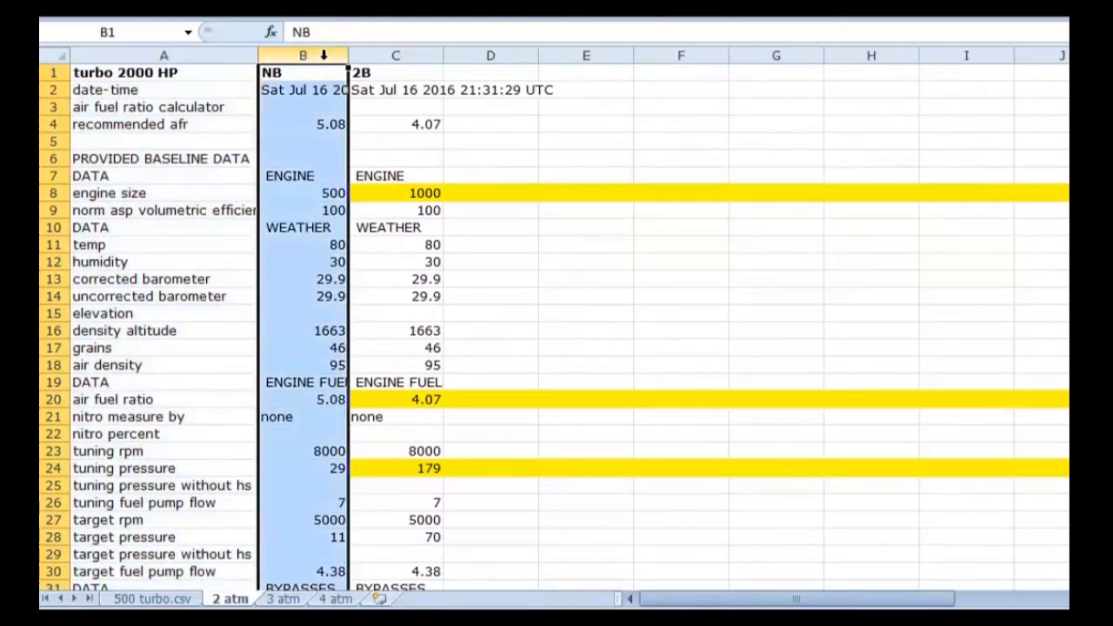
pyautogui.scroll(-1, 323, 52)
pyautogui.scroll(-4, 556, 330)
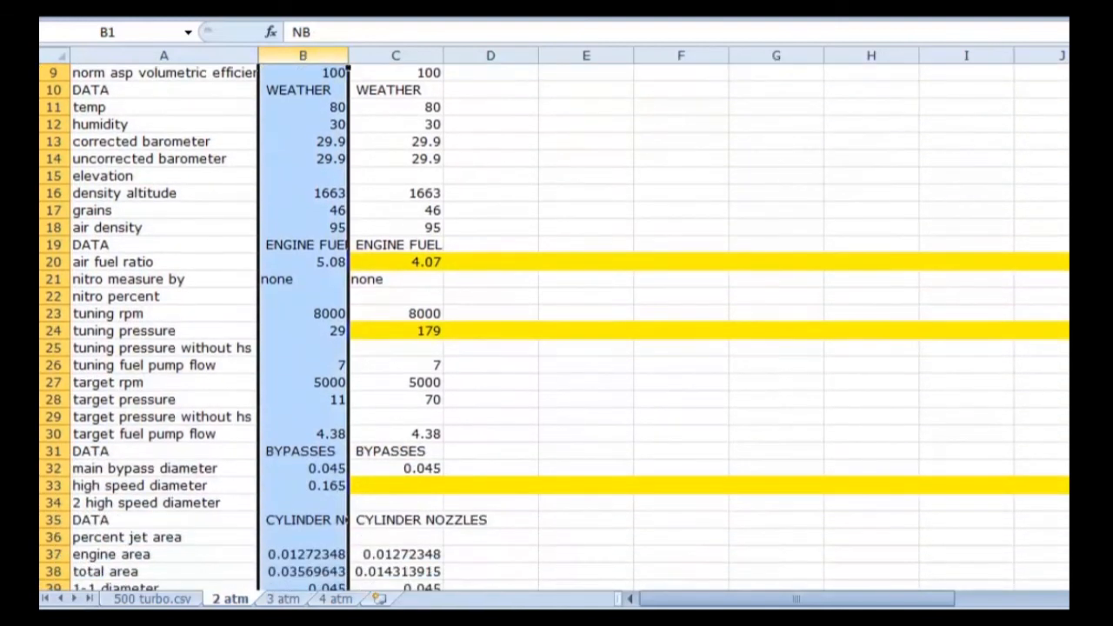
pyautogui.scroll(-2, 557, 330)
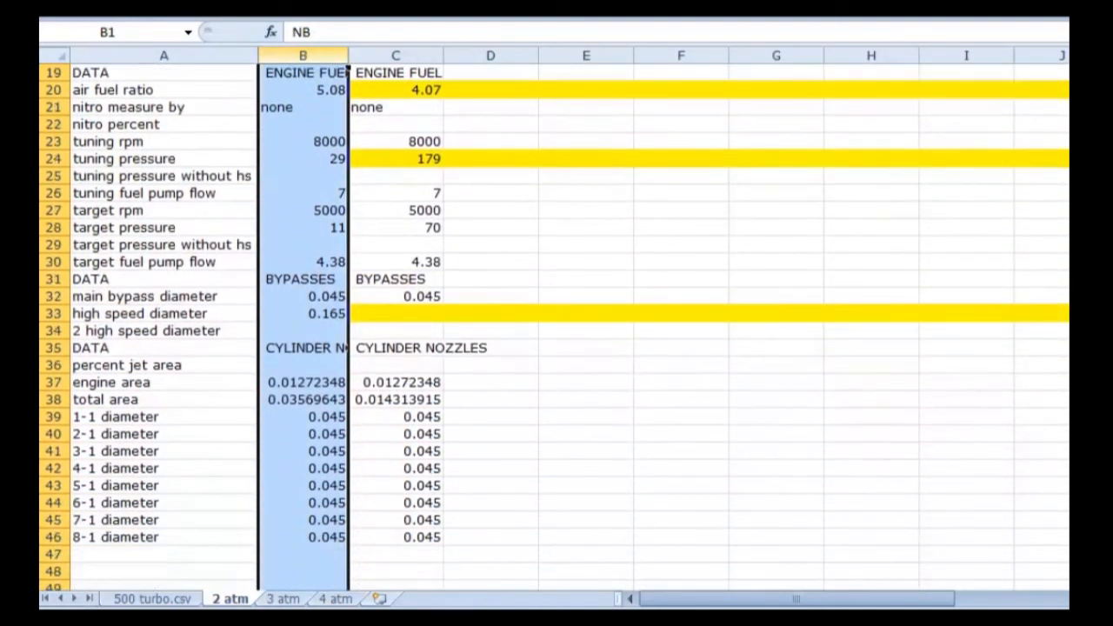
pyautogui.scroll(4, 556, 331)
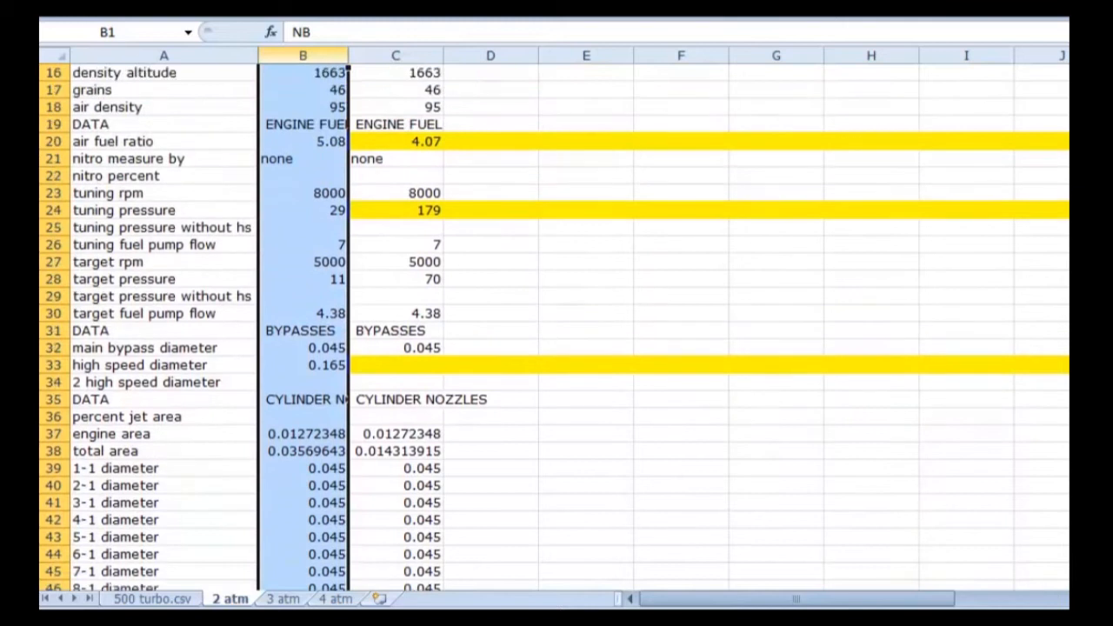
pyautogui.scroll(3, 349, 73)
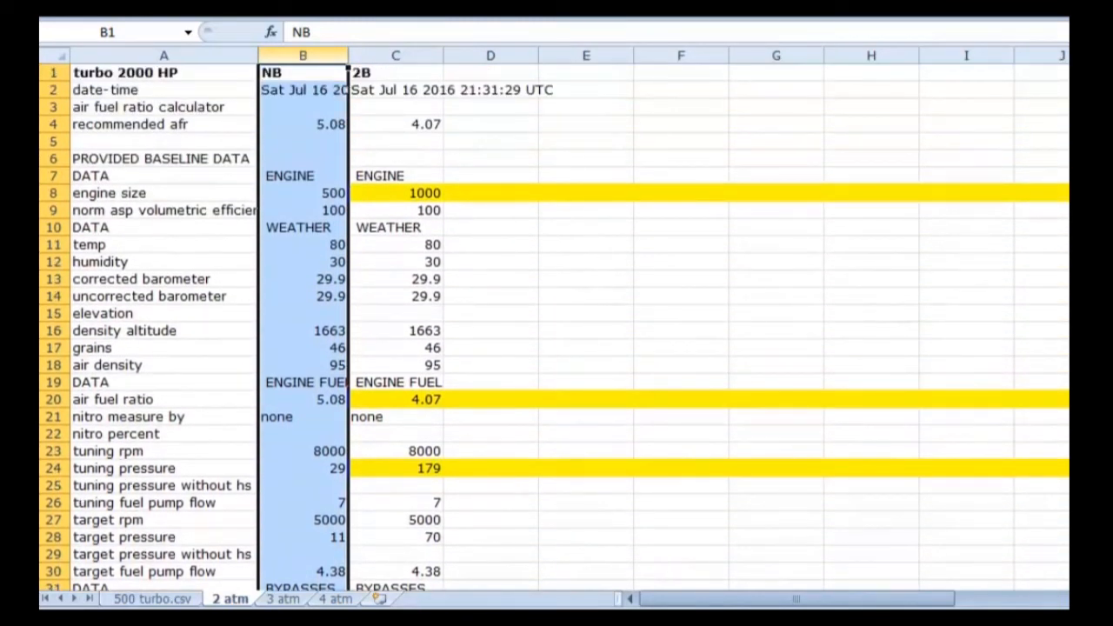
# Step: Review the full set of 2B baseline values in column C, down to the cylinder nozzle diameters
pyautogui.click(404, 54)
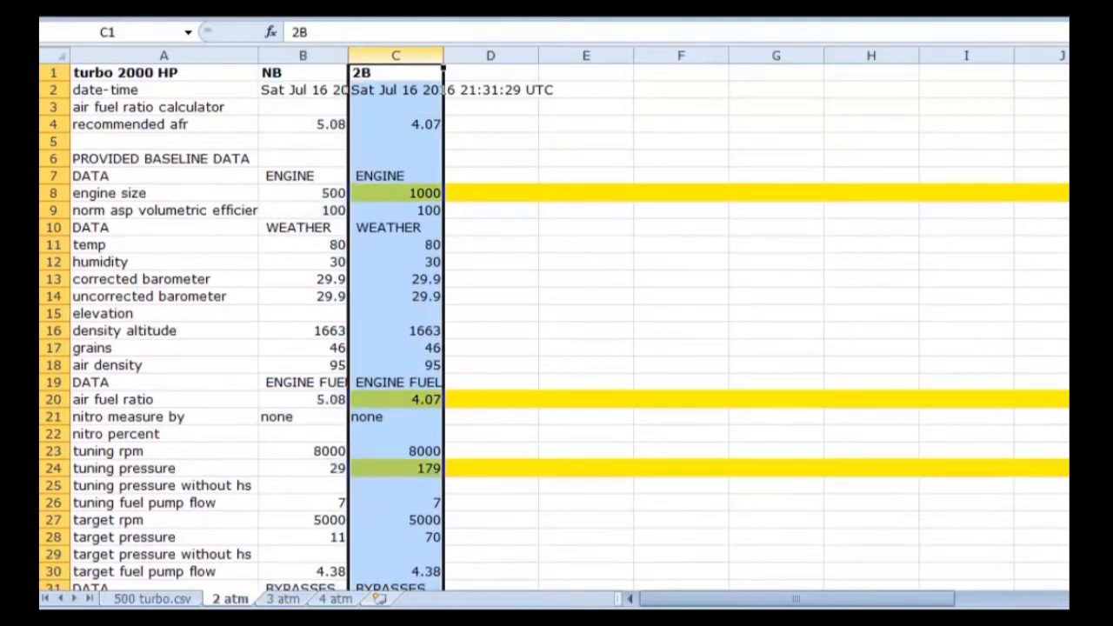
pyautogui.scroll(-2, 404, 54)
pyautogui.scroll(-3, 557, 327)
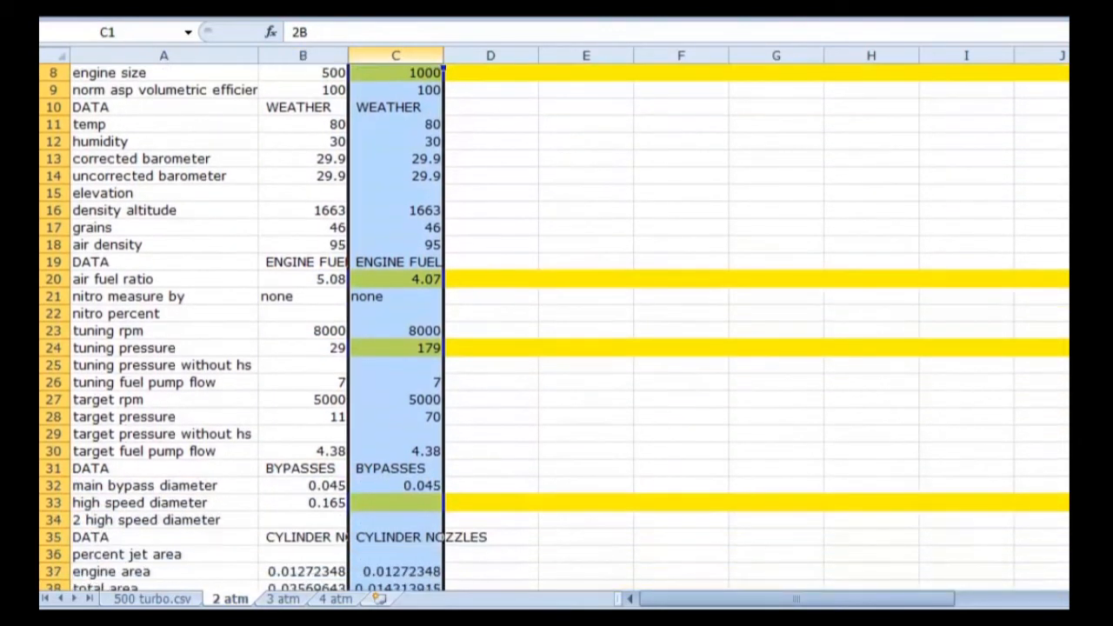
pyautogui.scroll(-2, 403, 54)
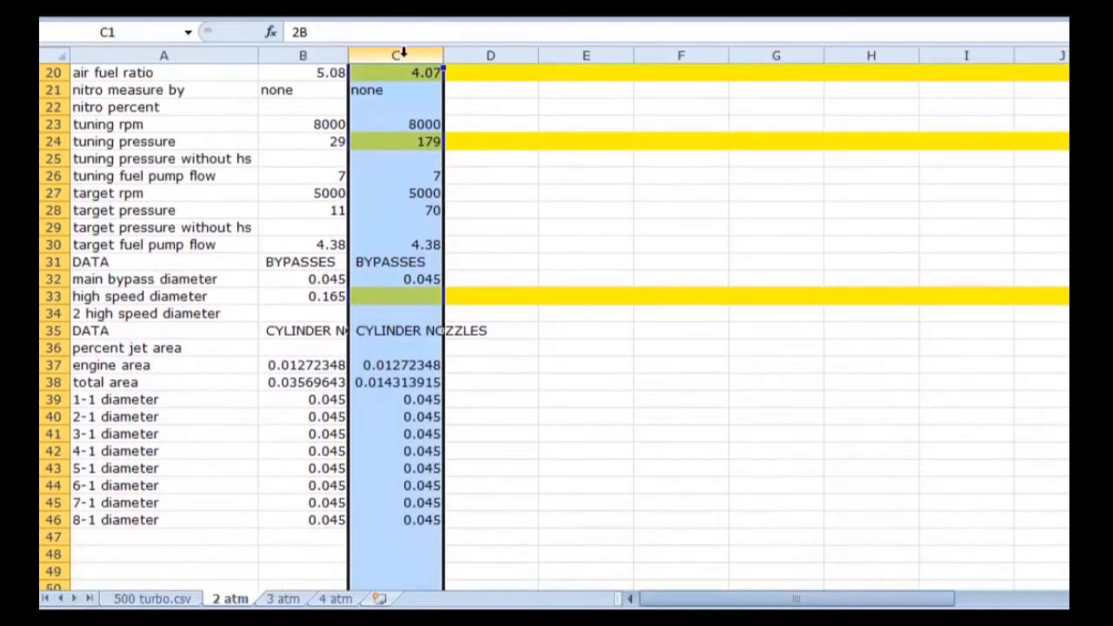
pyautogui.scroll(3, 403, 54)
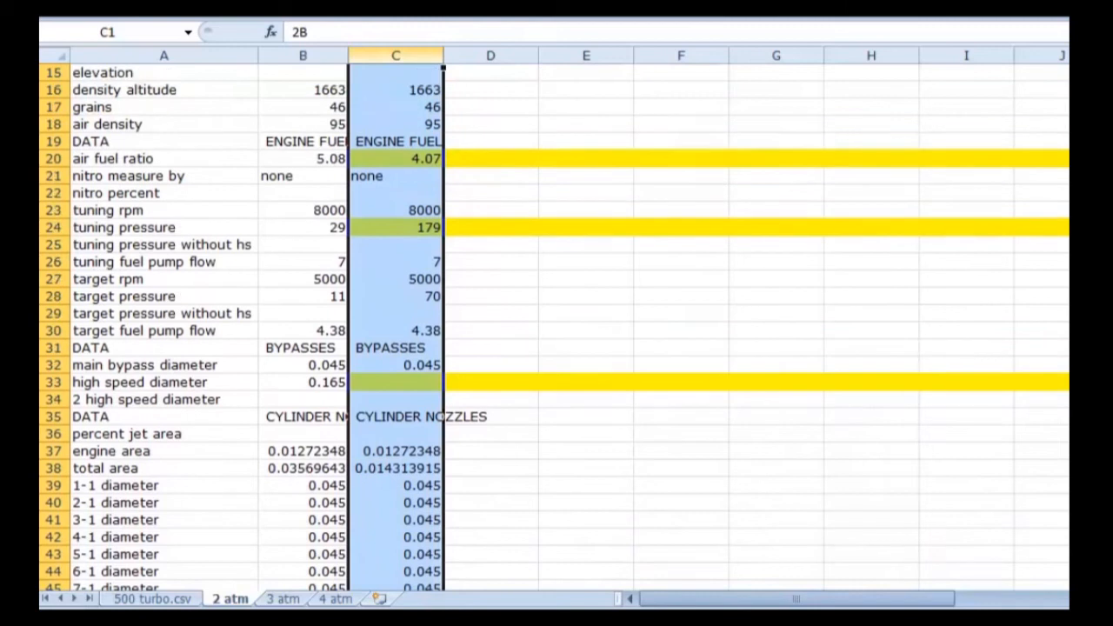
pyautogui.scroll(3, 404, 54)
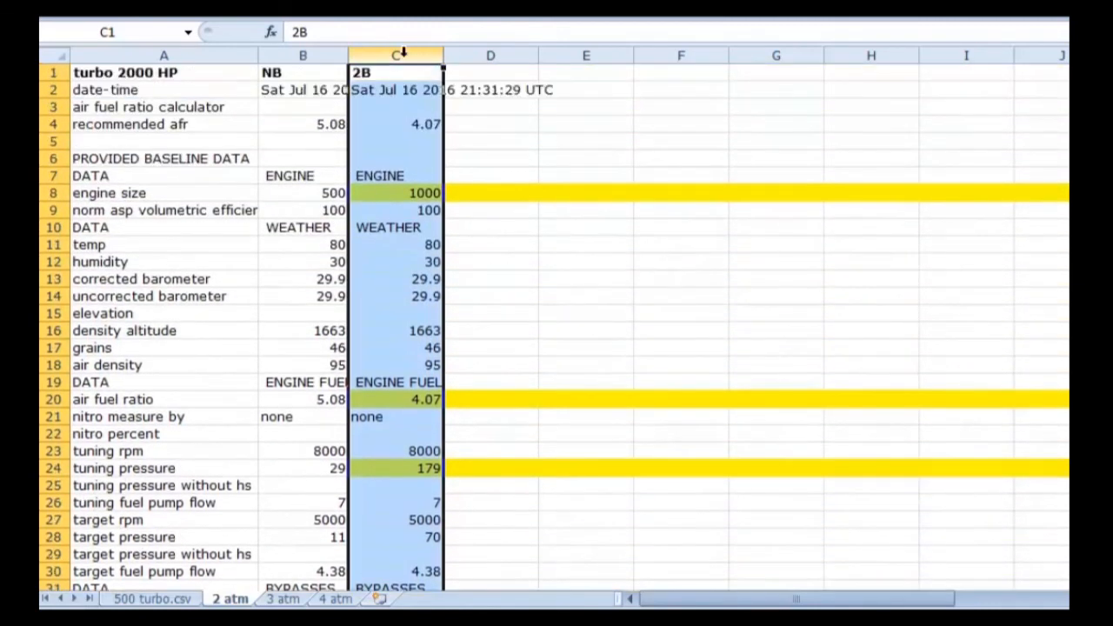
pyautogui.click(490, 90)
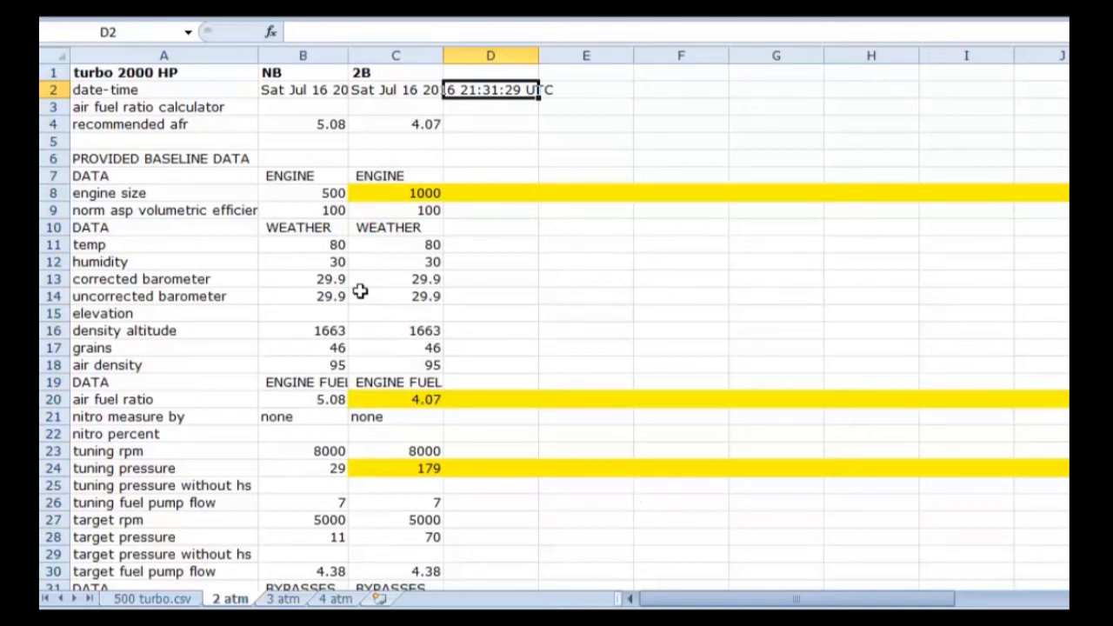
# Step: Compare the engine sizes of the NB and 2B setups and examine the NB weather data from temp to air density
pyautogui.click(315, 195)
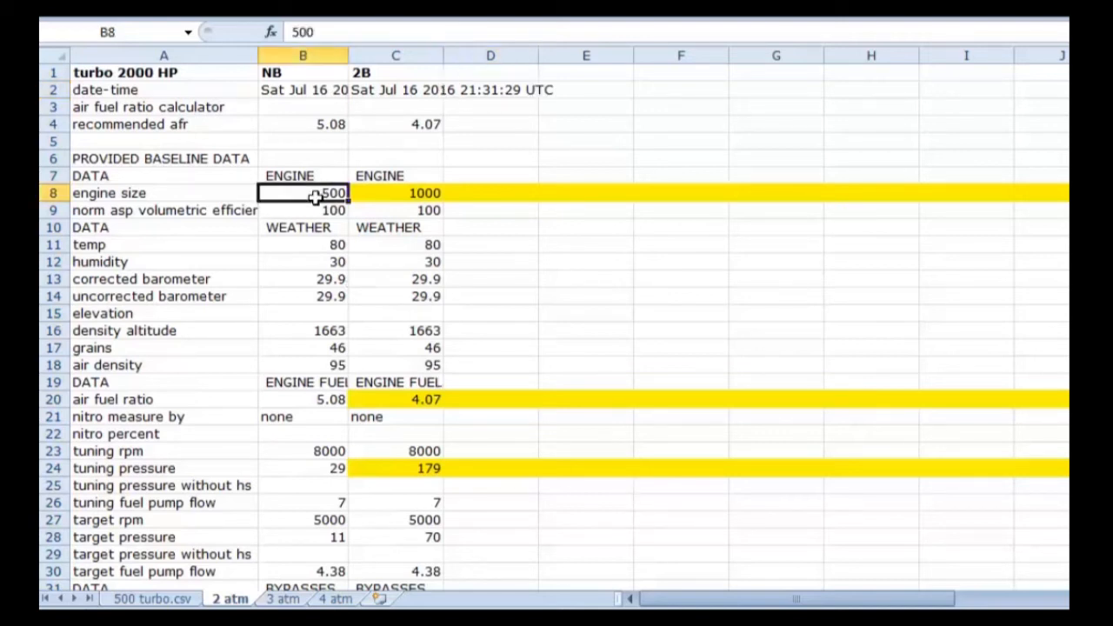
pyautogui.click(398, 195)
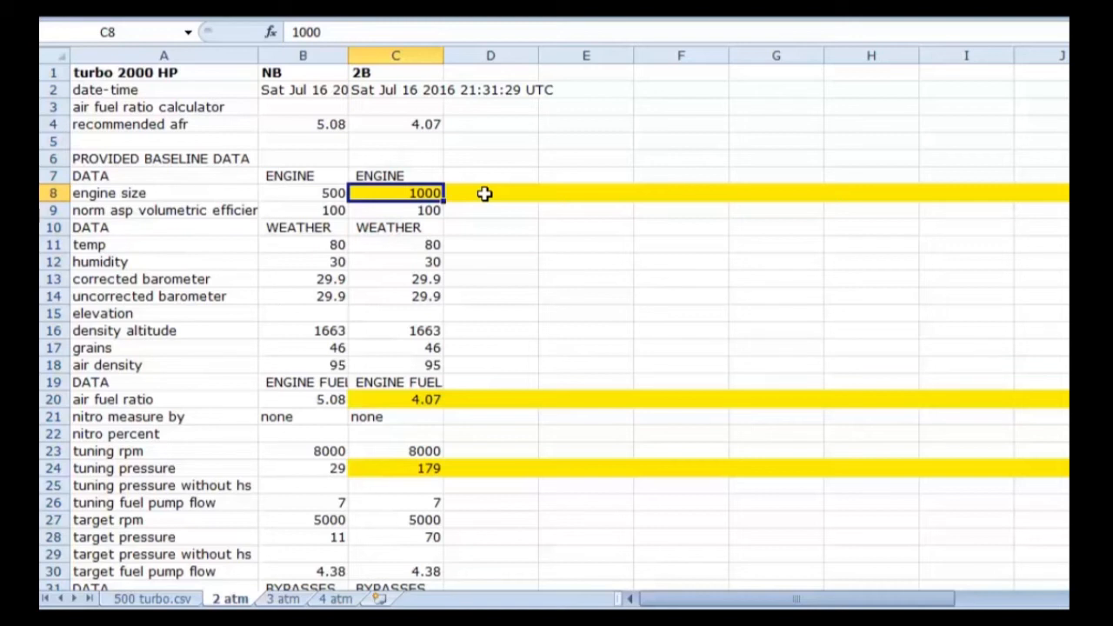
pyautogui.click(325, 194)
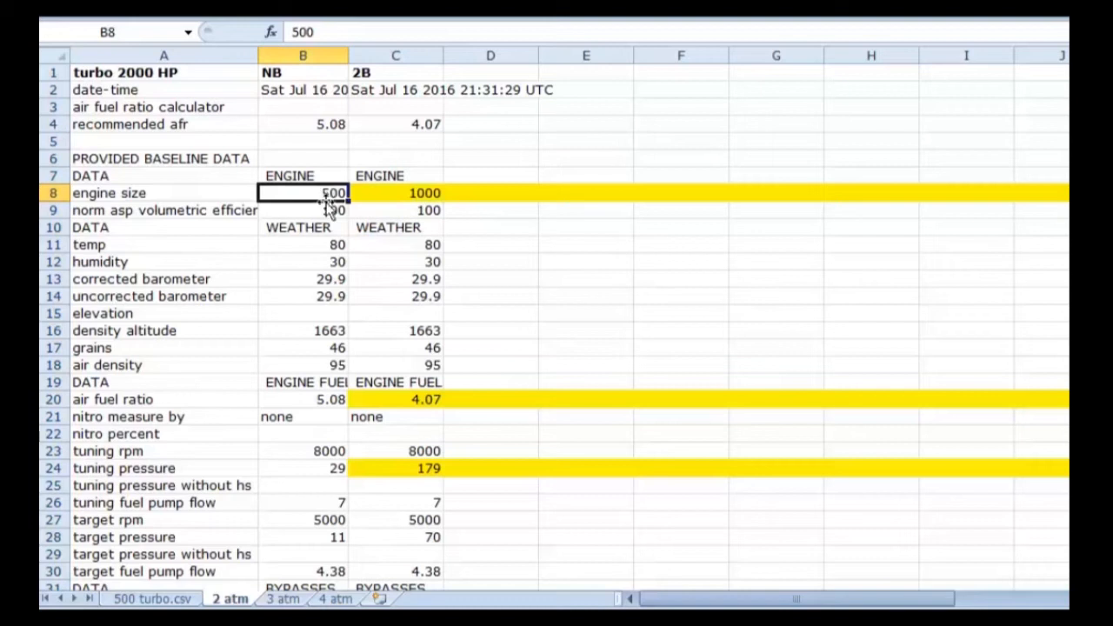
pyautogui.moveTo(329, 245); pyautogui.dragTo(338, 357)
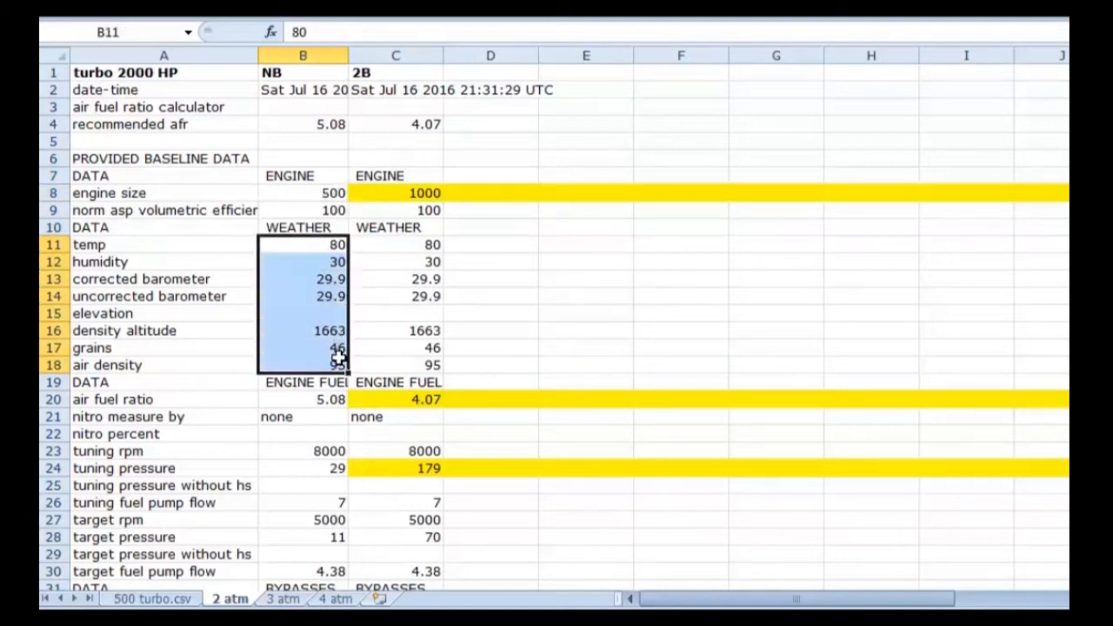
pyautogui.click(340, 362)
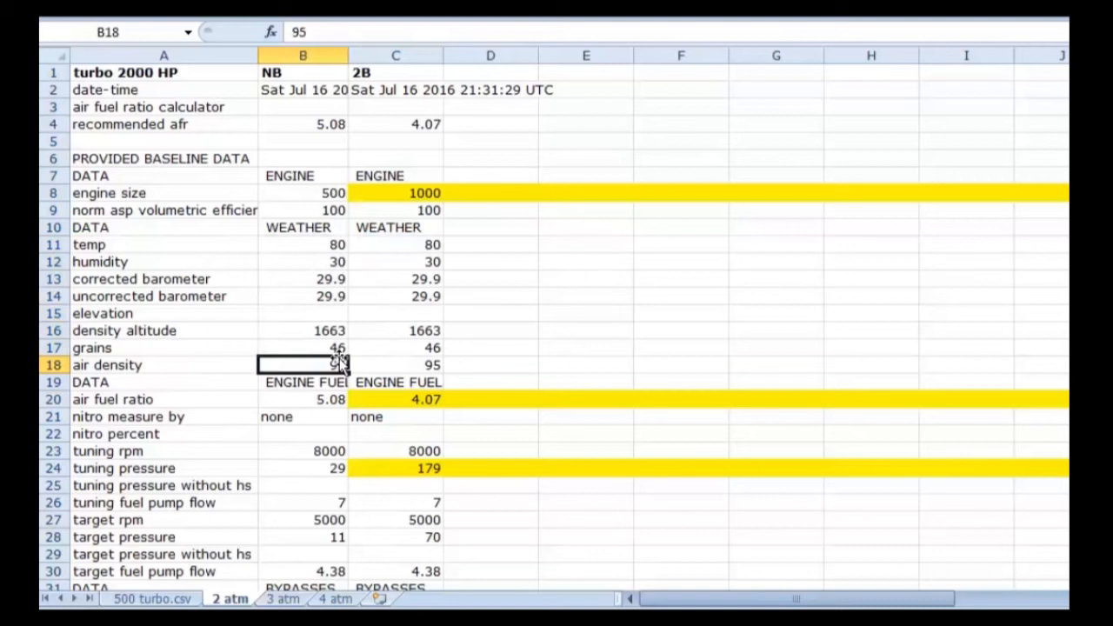
# Step: Compare the NB and 2B air fuel ratios and check the engine size and tuning pressure of the 2B setup
pyautogui.click(321, 400)
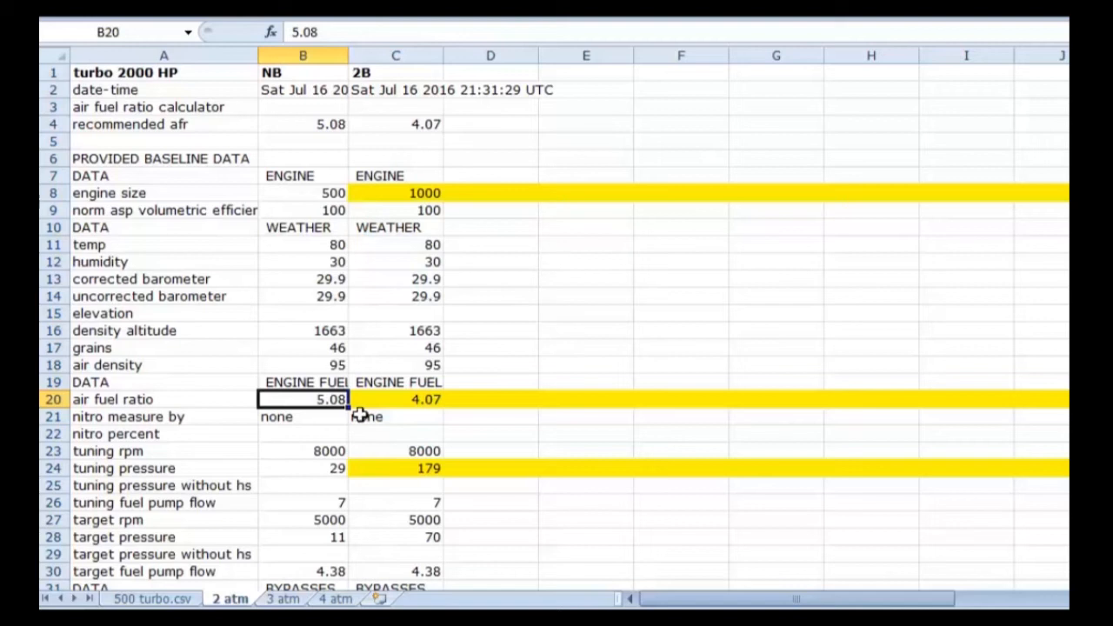
pyautogui.click(386, 395)
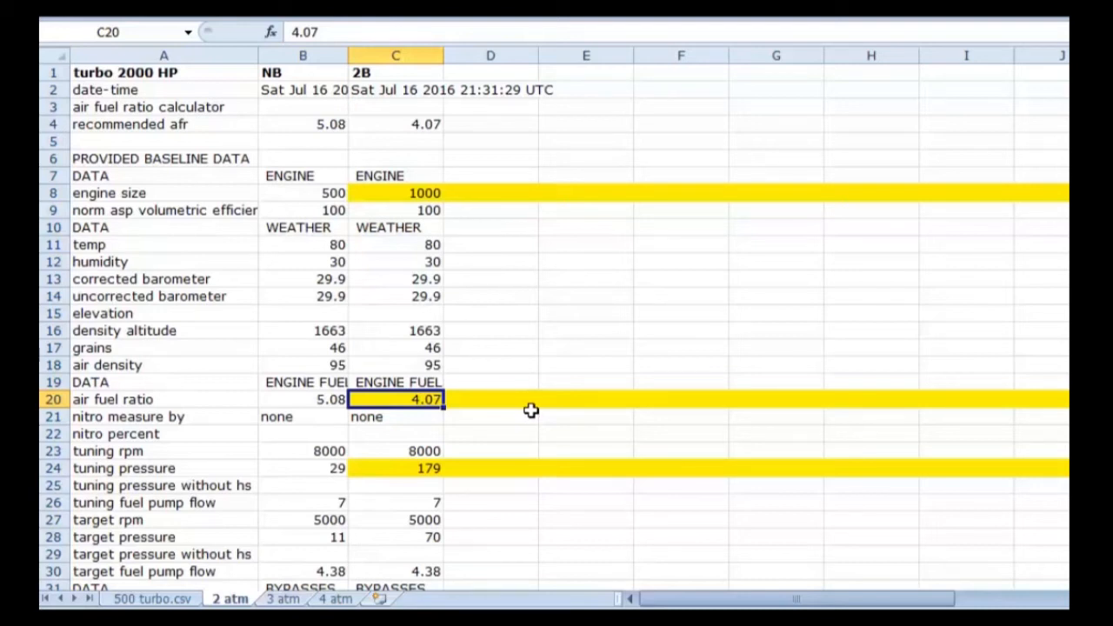
pyautogui.click(380, 198)
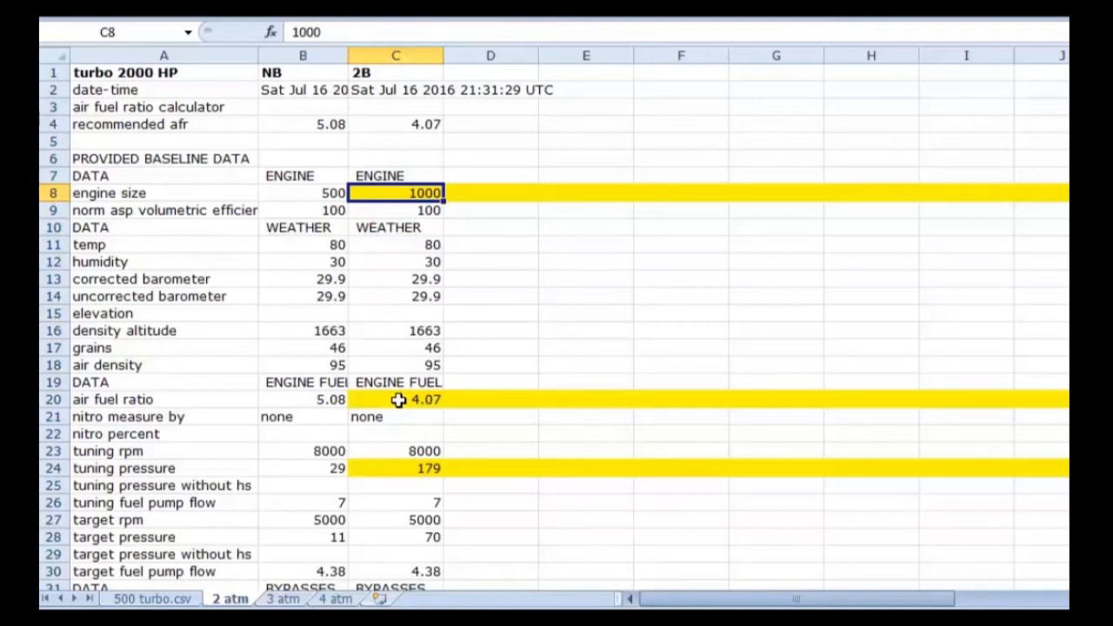
pyautogui.click(400, 468)
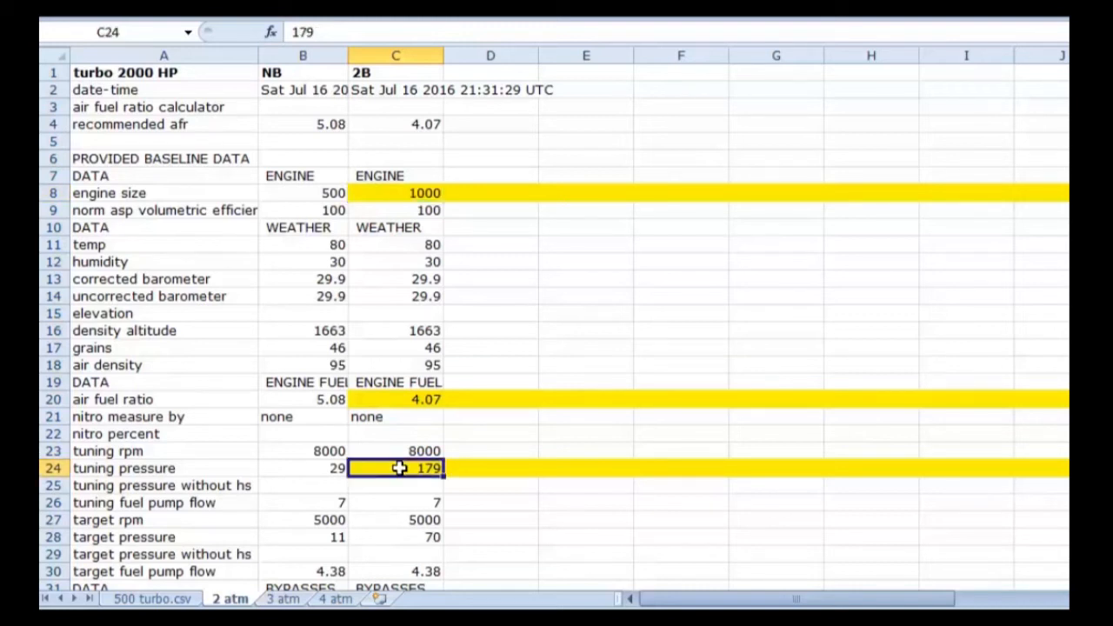
# Step: Compare the main bypass and high speed diameters of the NB and 2B setups in the bypasses section
pyautogui.scroll(-3, 399, 468)
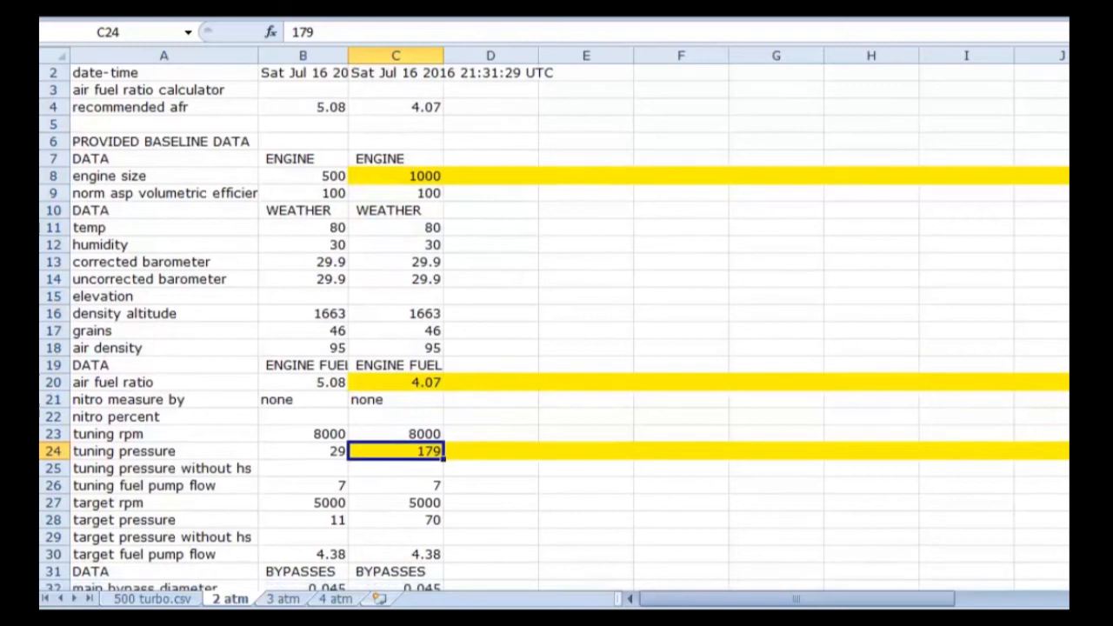
pyautogui.scroll(-3, 554, 331)
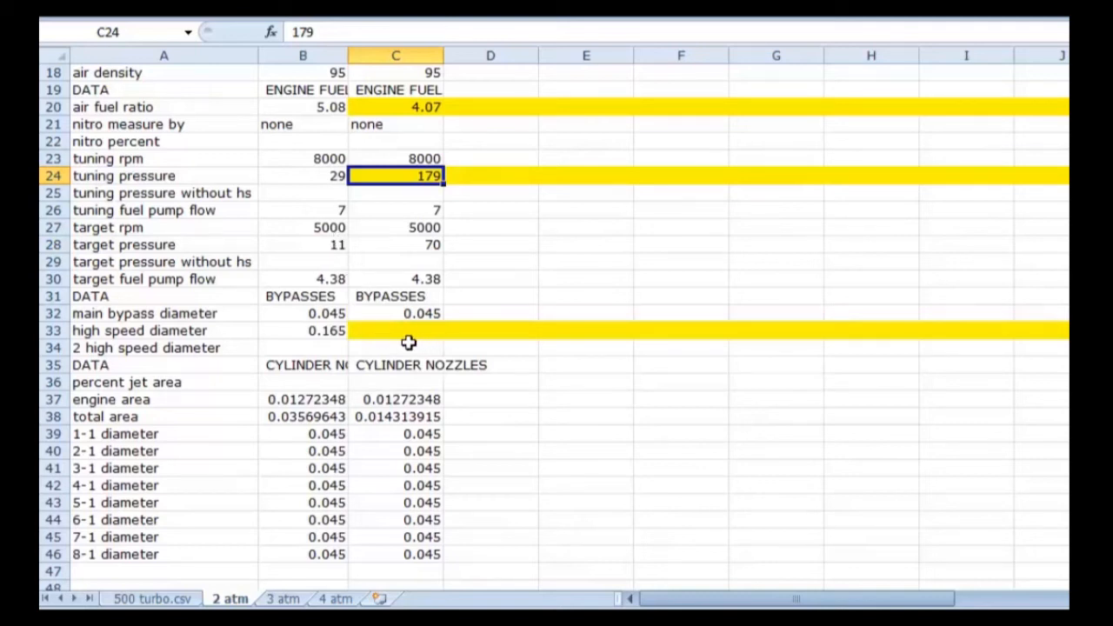
pyautogui.click(334, 315)
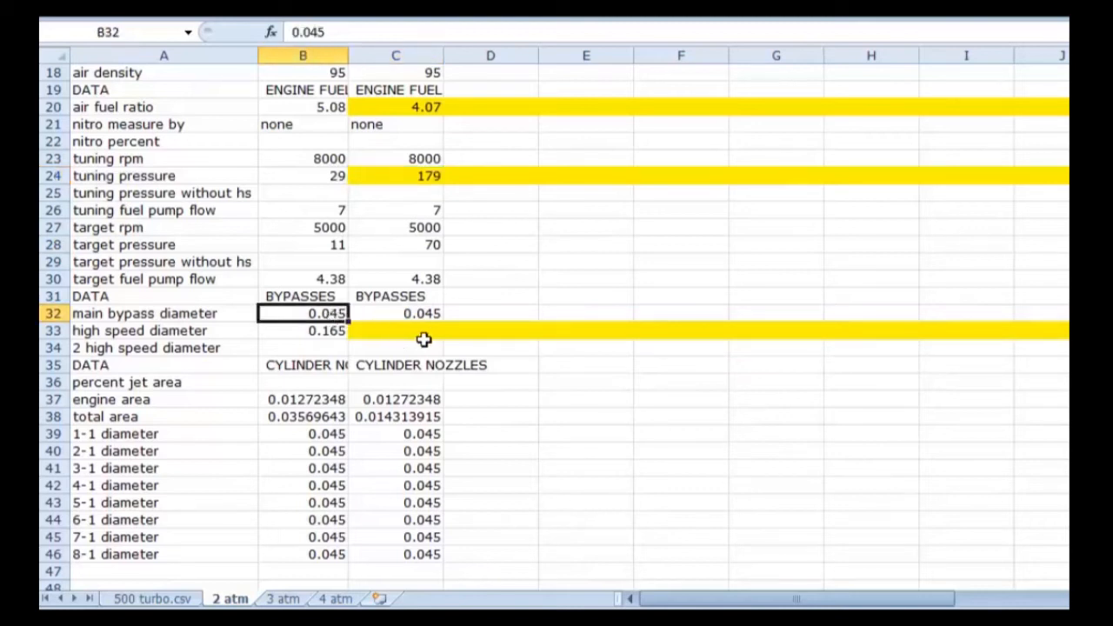
pyautogui.click(323, 334)
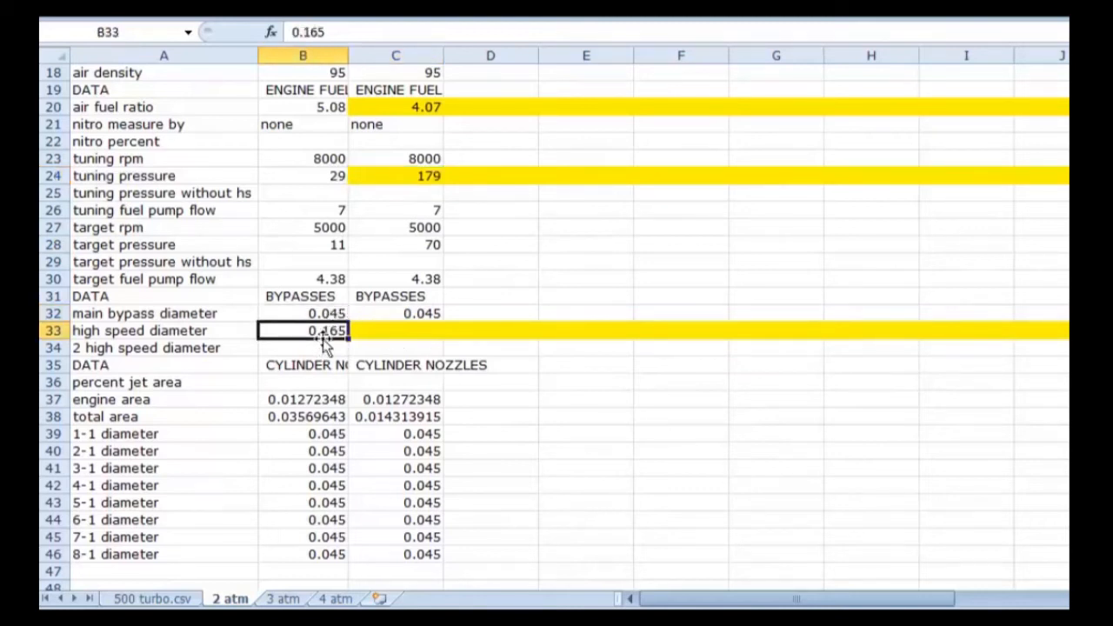
pyautogui.click(435, 331)
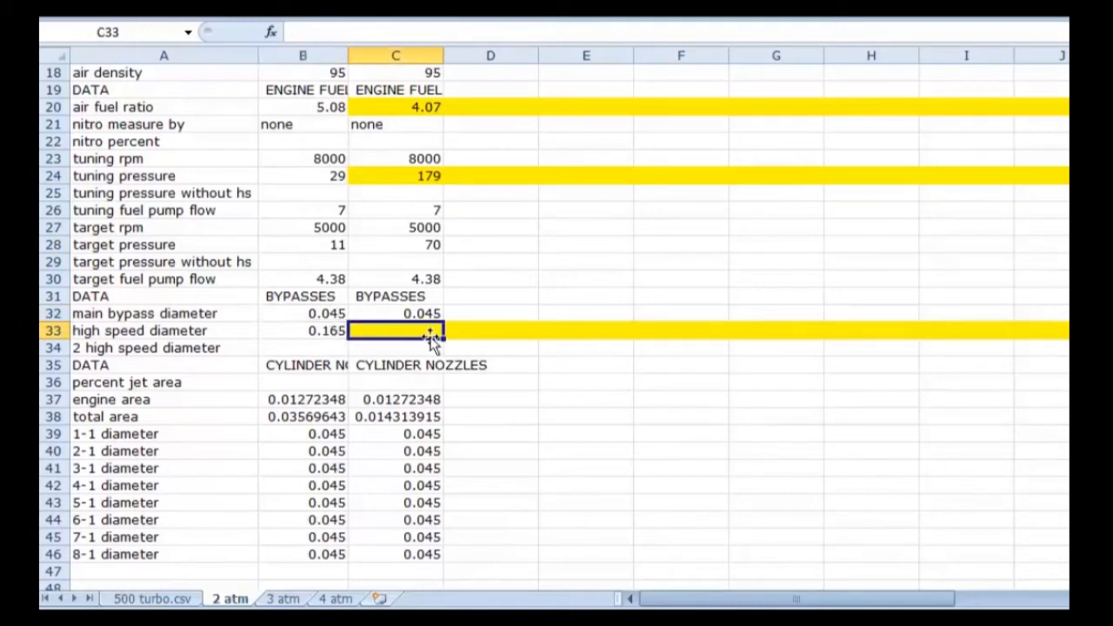
pyautogui.click(509, 334)
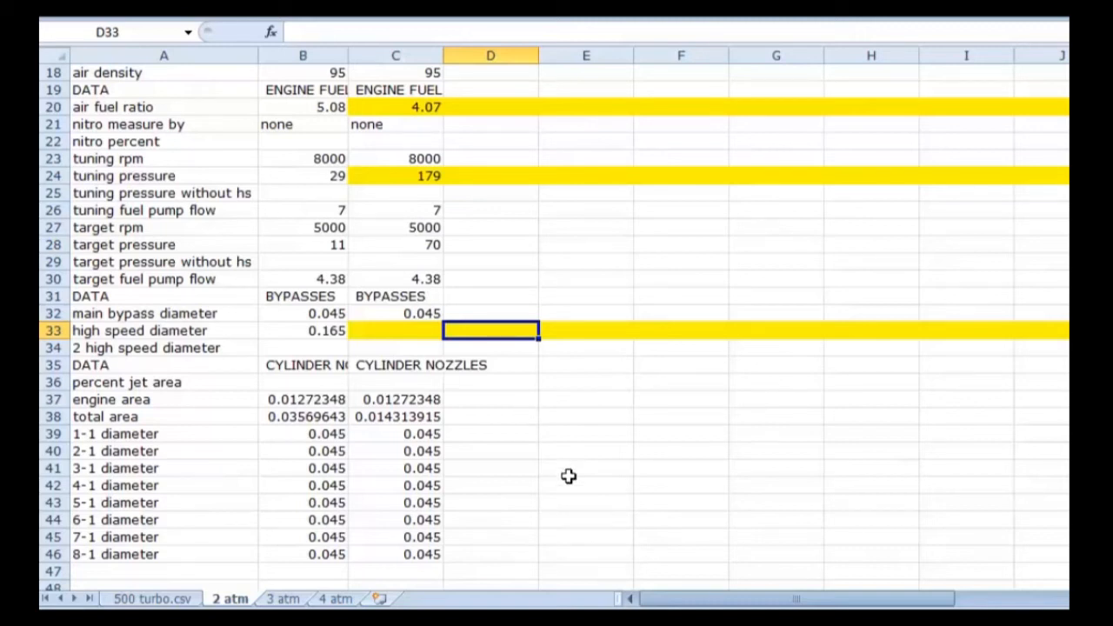
# Step: Open the 3 atm sheet and examine the turbo 3000 HP profile title and its NB column
pyautogui.click(294, 600)
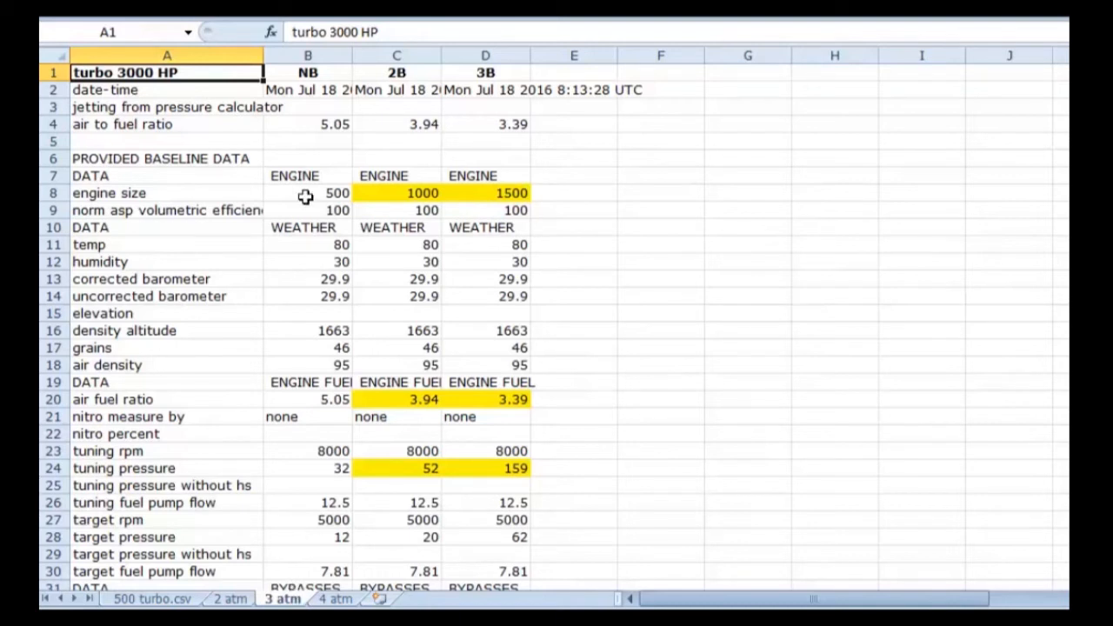
pyautogui.click(298, 47)
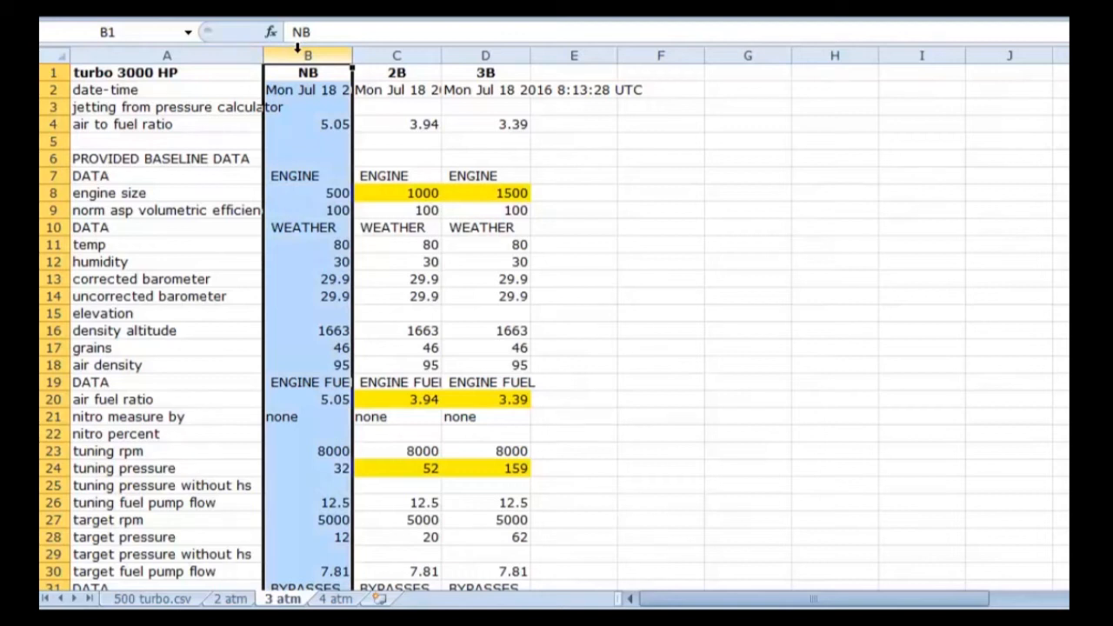
pyautogui.click(205, 77)
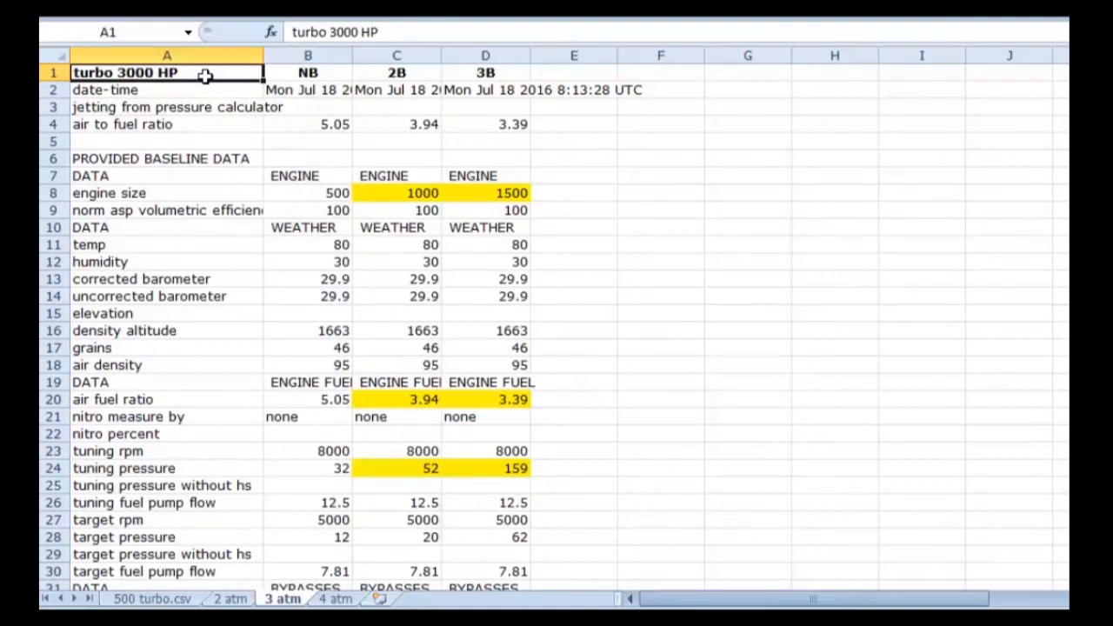
# Step: Review the 2B values in column C of the 3 atm sheet, down to the 8-2 nozzle diameter
pyautogui.click(394, 55)
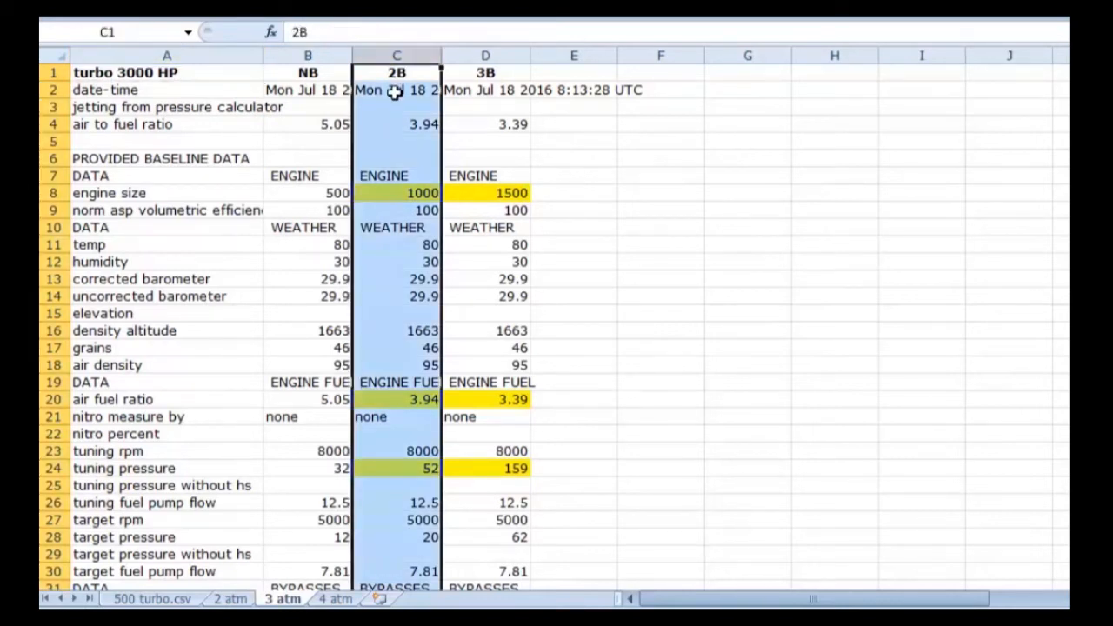
pyautogui.scroll(-3, 394, 93)
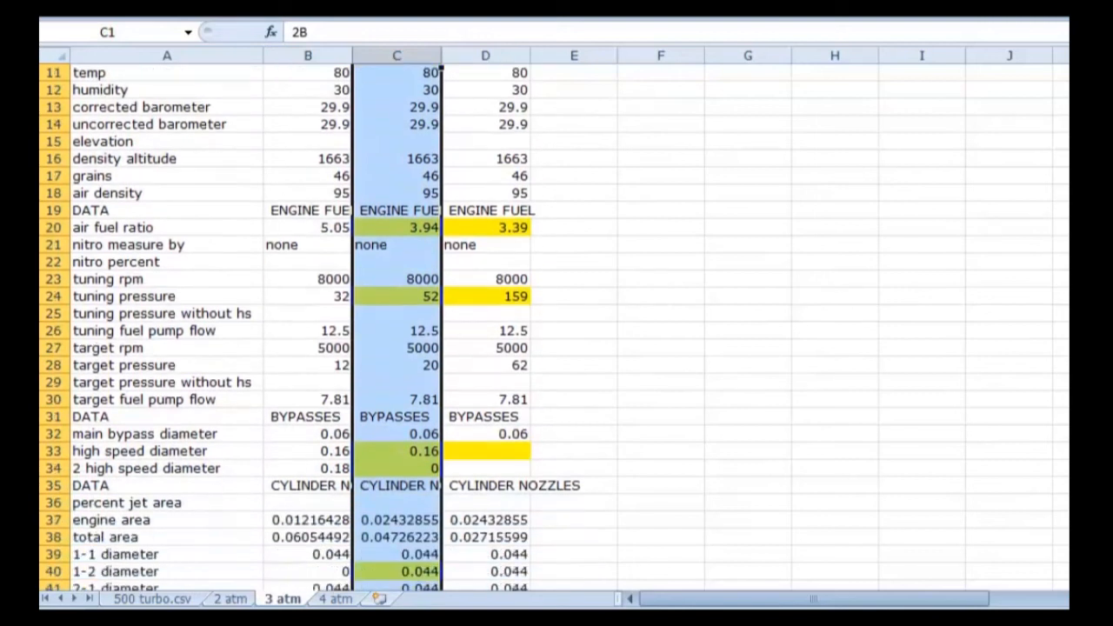
pyautogui.scroll(-3, 393, 93)
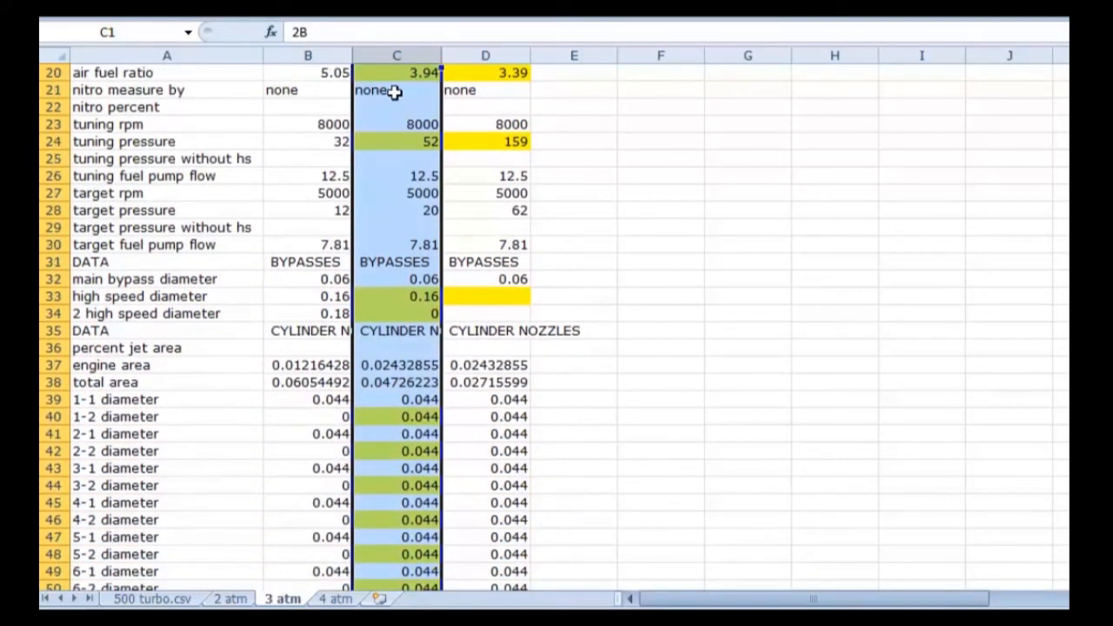
pyautogui.scroll(-1, 394, 93)
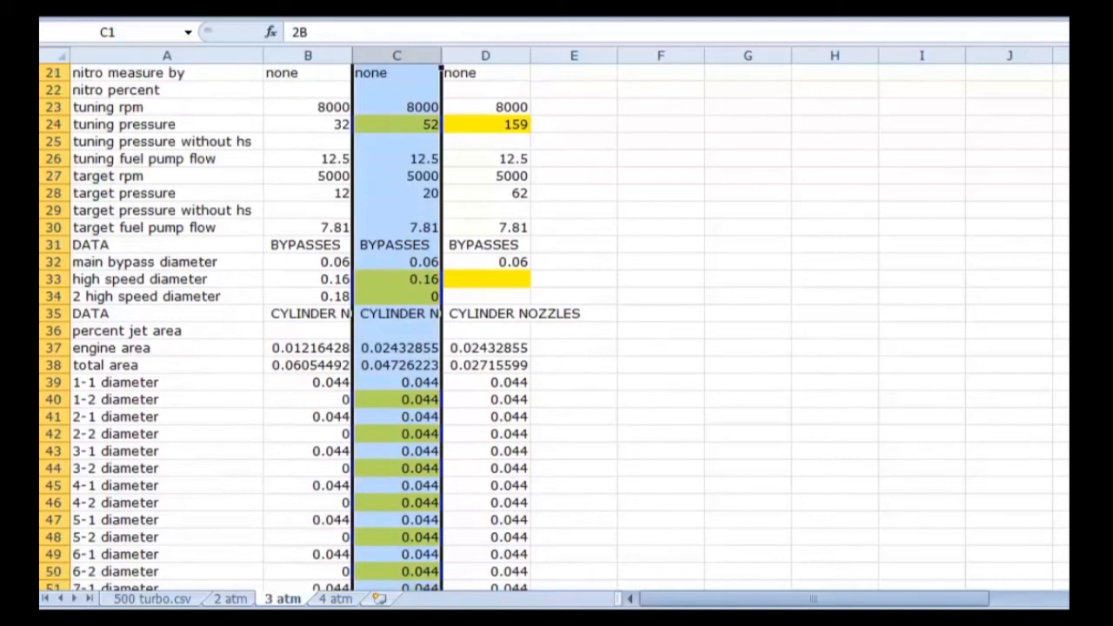
pyautogui.scroll(-1, 313, 328)
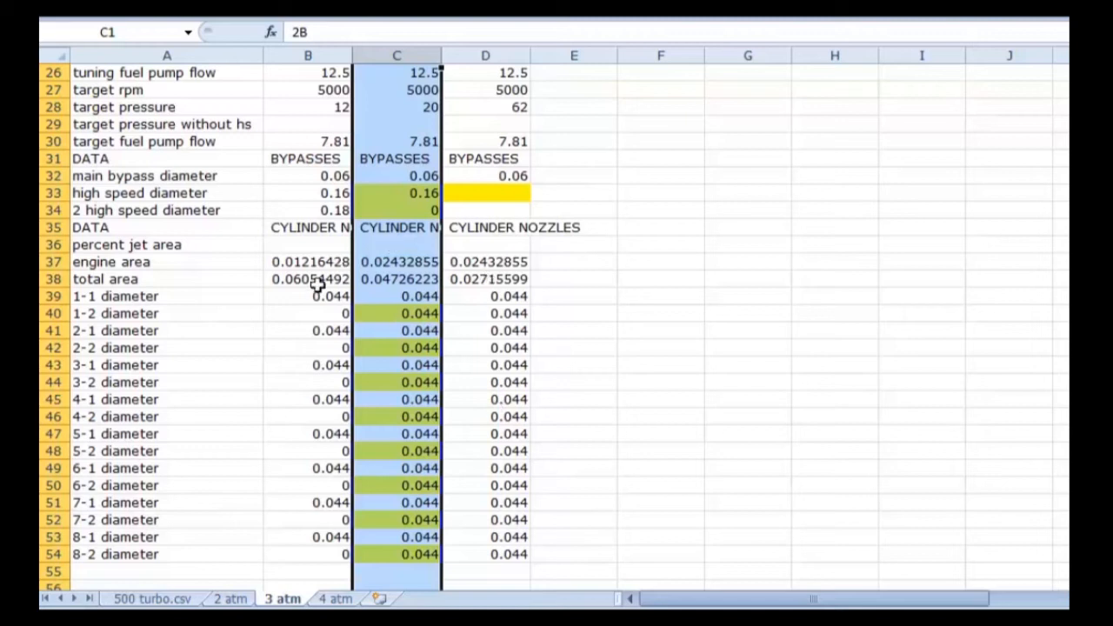
# Step: Compare the cylinder nozzle diameters of NB and 2B, along with the high speed and 2 high speed diameters of both setups
pyautogui.moveTo(312, 296); pyautogui.dragTo(345, 554)
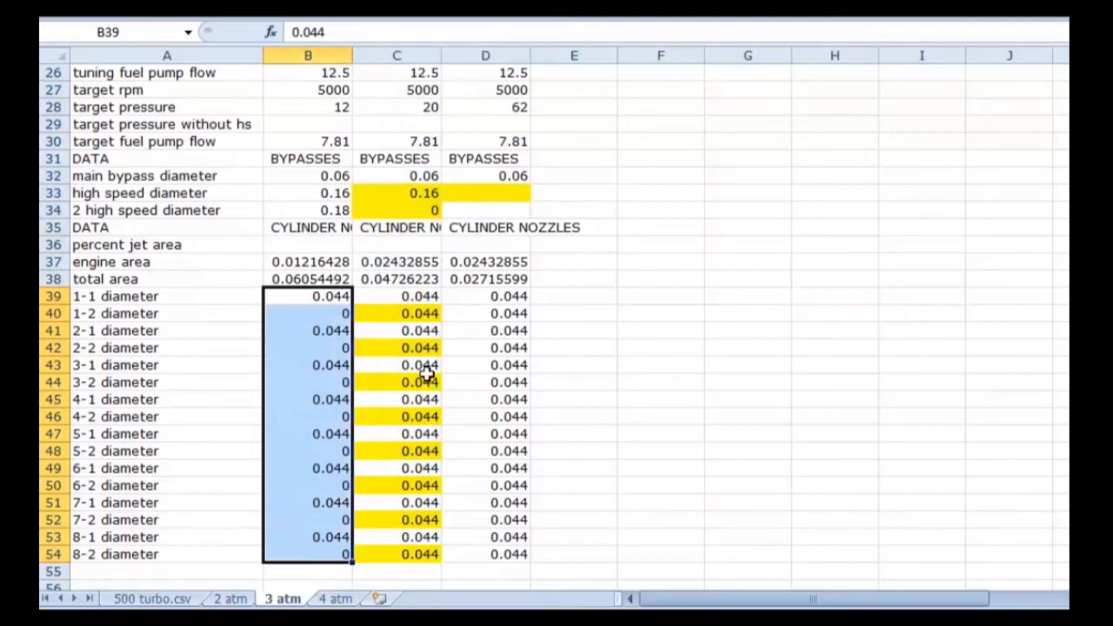
pyautogui.moveTo(410, 295); pyautogui.dragTo(432, 567)
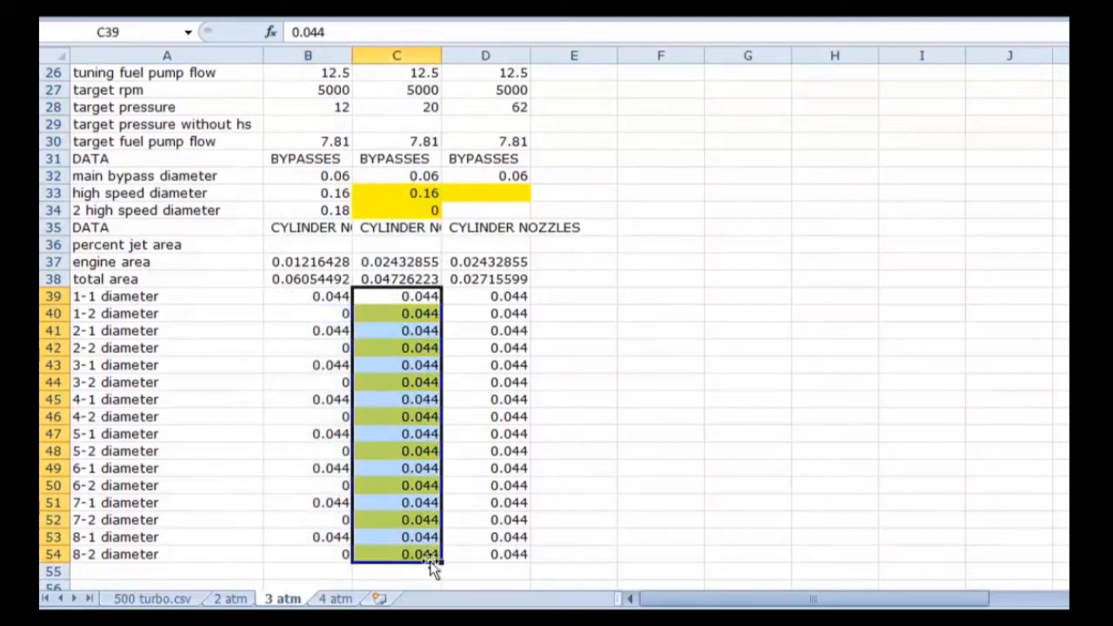
pyautogui.click(401, 210)
pyautogui.click(333, 193)
pyautogui.moveTo(333, 193); pyautogui.dragTo(433, 211)
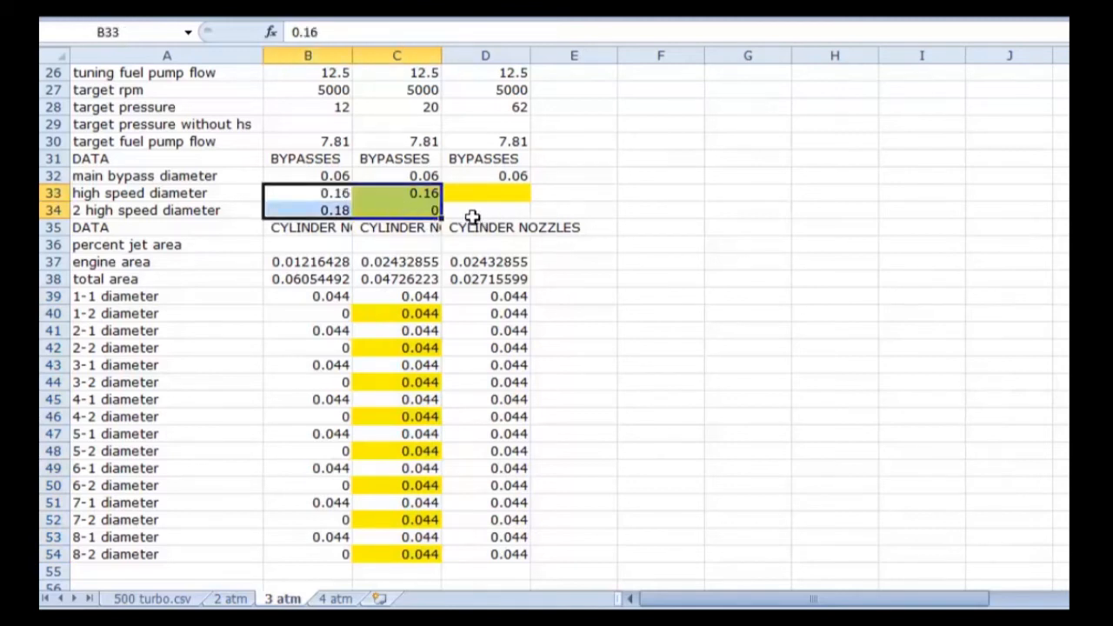
pyautogui.click(426, 209)
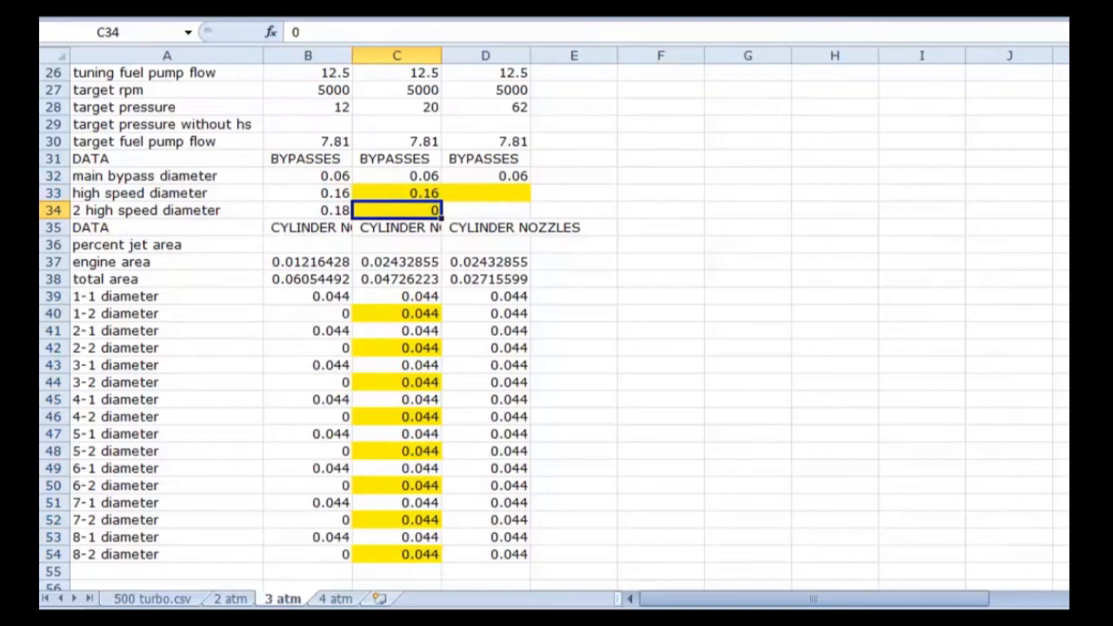
# Step: Compare the engine sizes of the 2B and 3B setups in the turbo 3000 HP profile
pyautogui.scroll(4, 509, 206)
pyautogui.scroll(2, 479, 201)
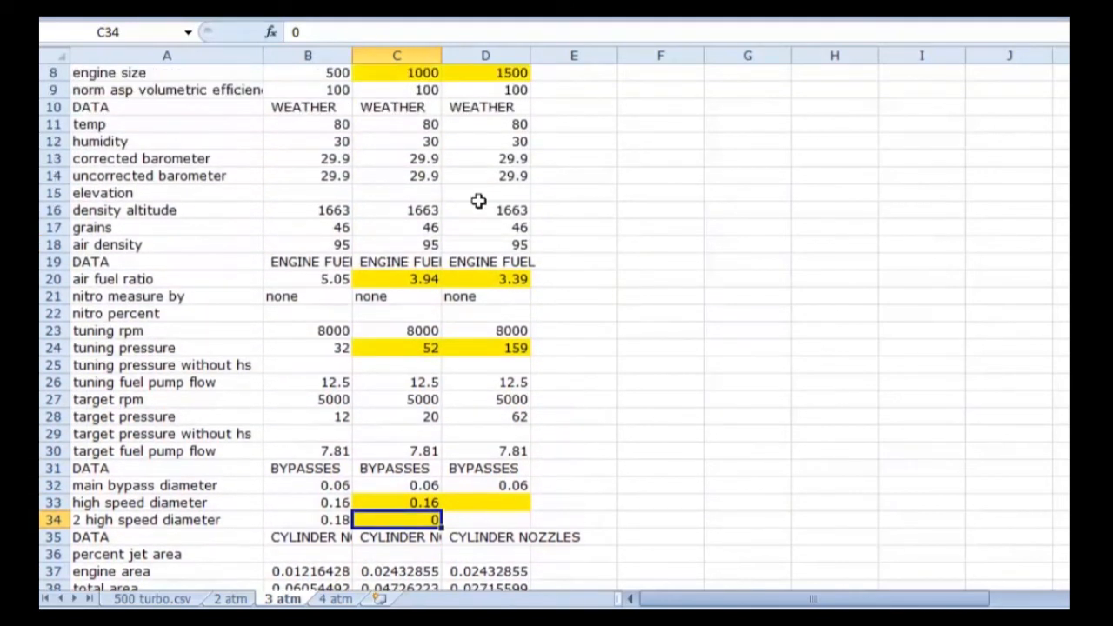
pyautogui.scroll(3, 479, 201)
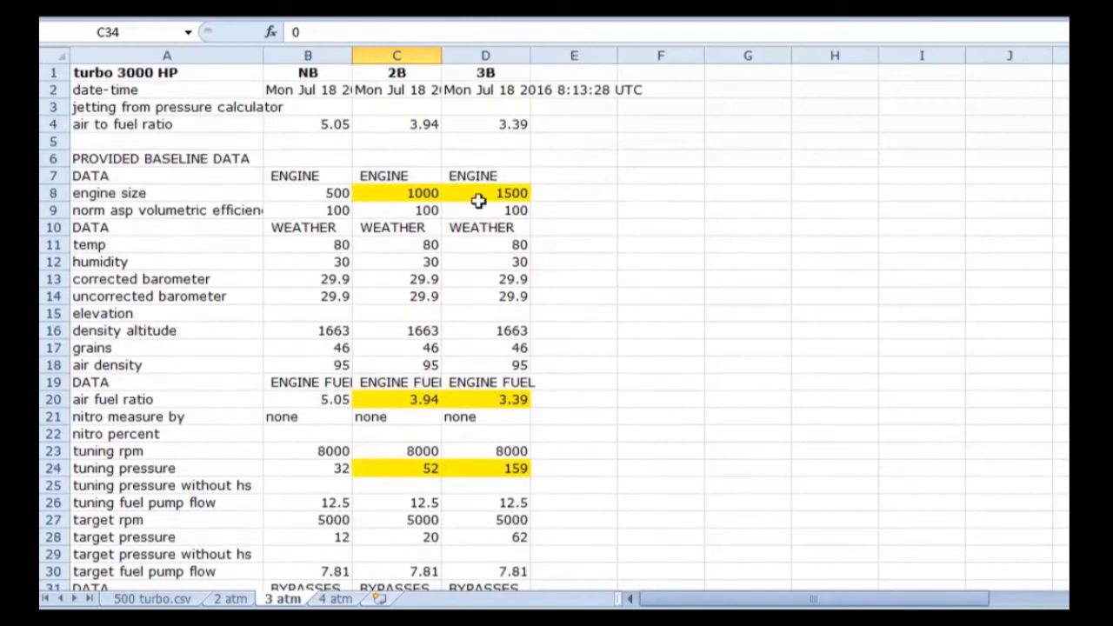
pyautogui.click(419, 194)
pyautogui.click(520, 192)
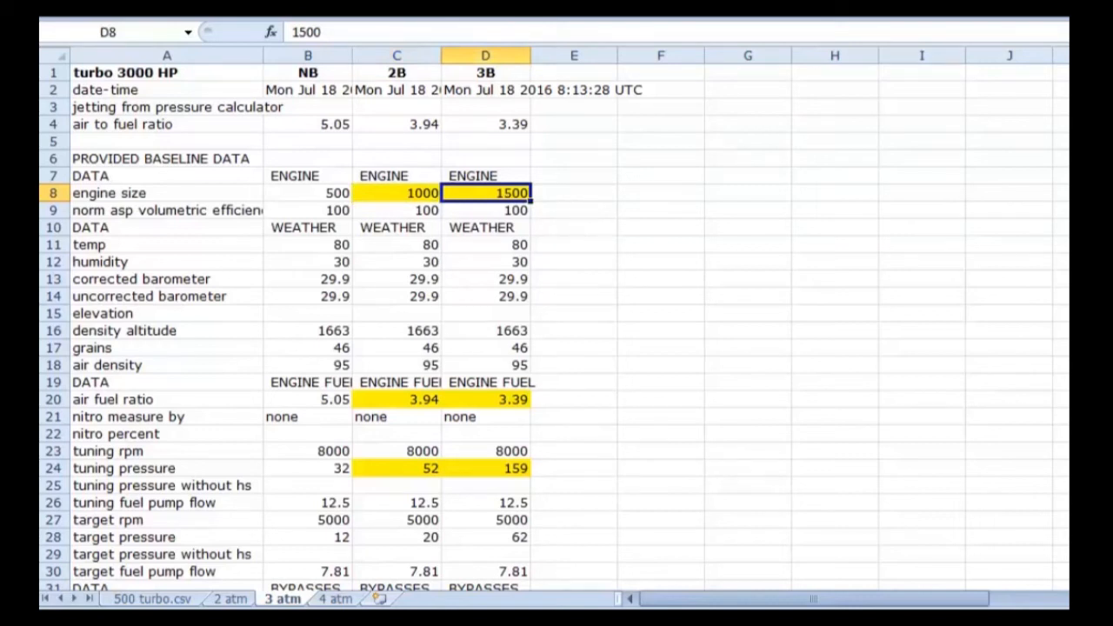
# Step: Compare the high speed and 2 high speed diameters across the NB, 2B and 3B setups in the bypasses section
pyautogui.scroll(-3, 582, 210)
pyautogui.scroll(-4, 582, 211)
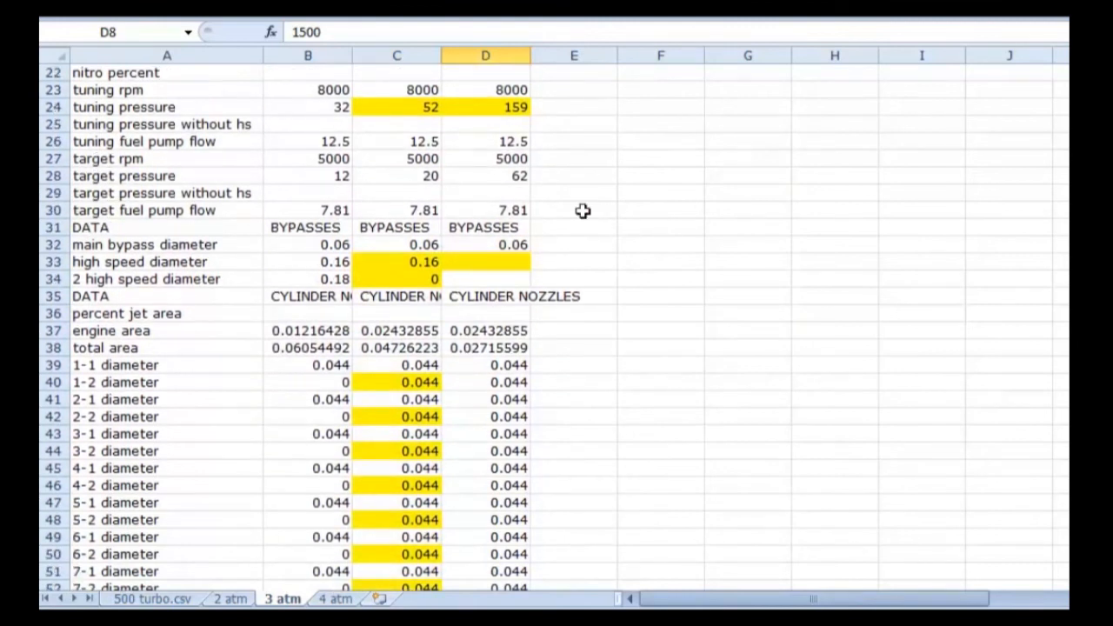
pyautogui.click(515, 262)
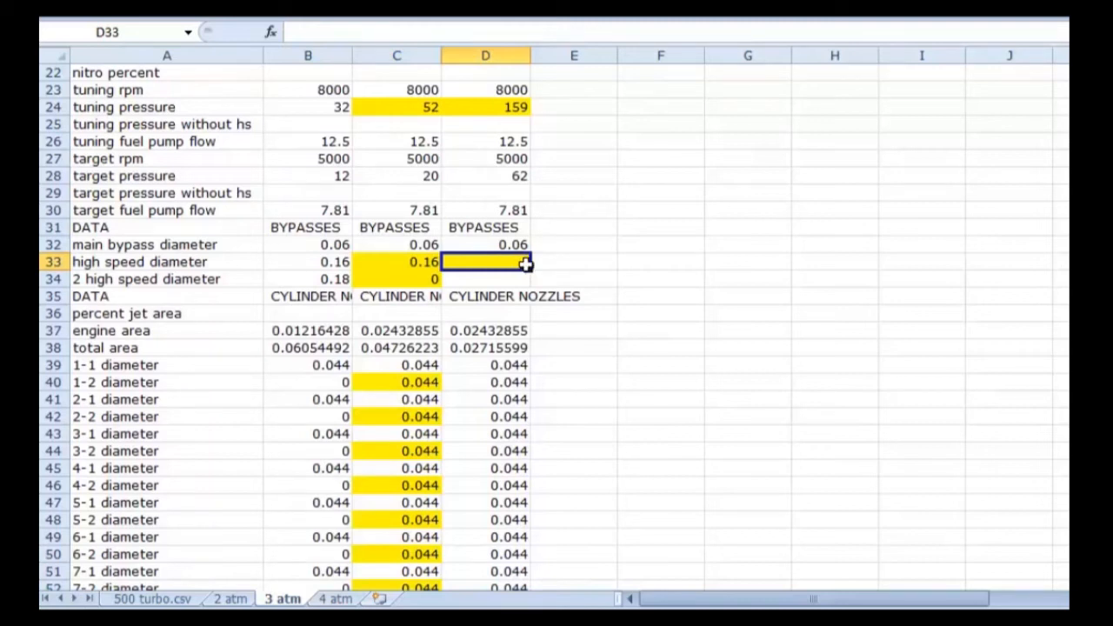
pyautogui.click(342, 262)
pyautogui.moveTo(346, 262); pyautogui.dragTo(343, 280)
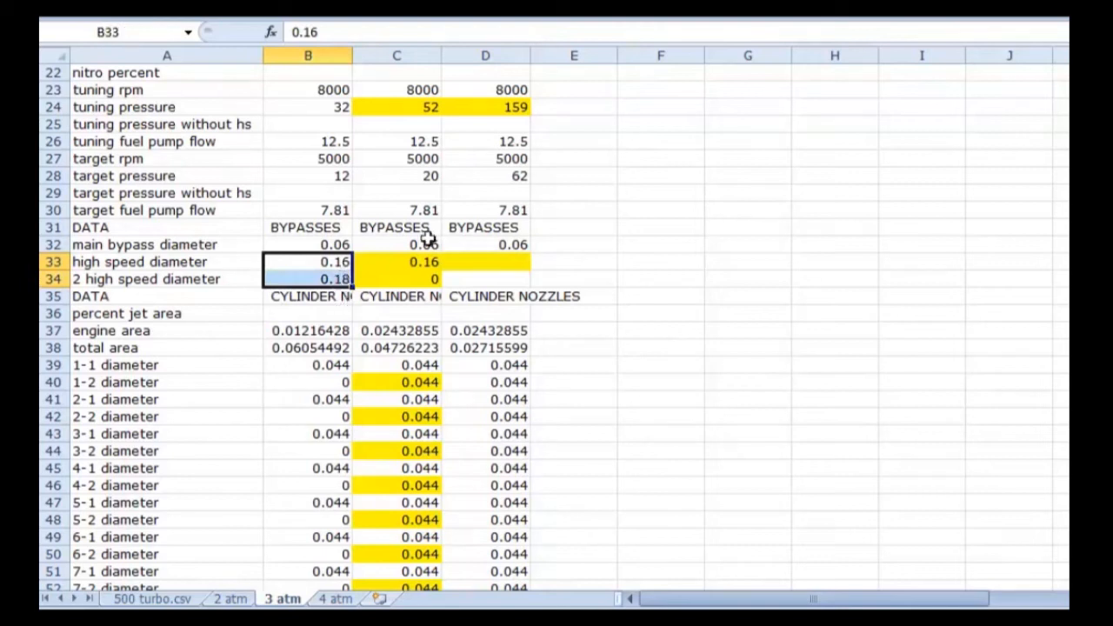
pyautogui.moveTo(429, 261); pyautogui.dragTo(435, 280)
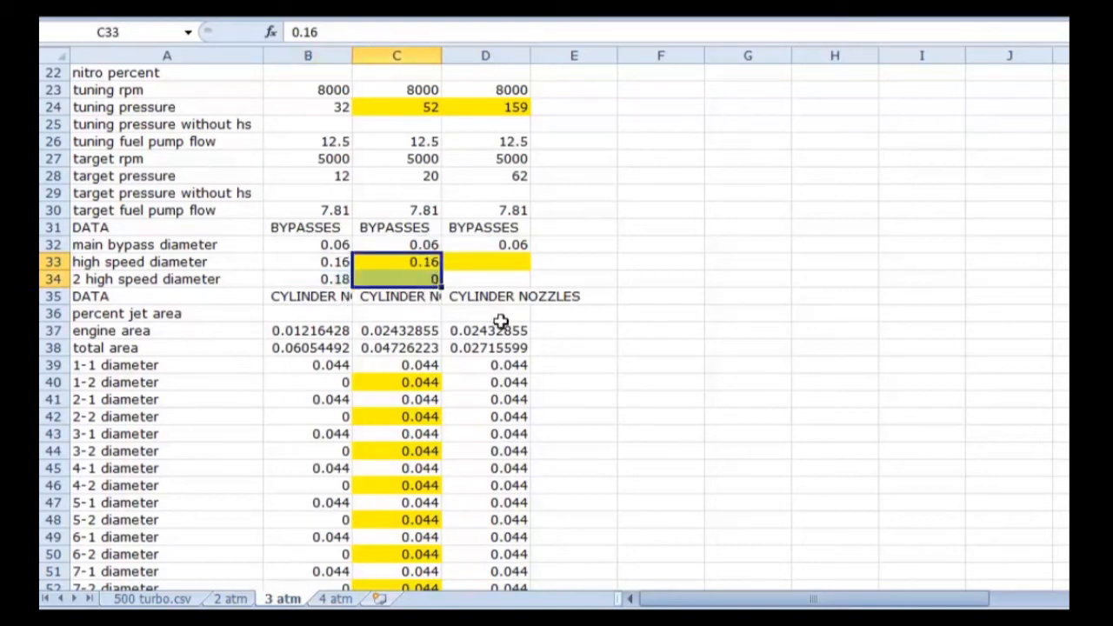
pyautogui.moveTo(495, 261); pyautogui.dragTo(497, 280)
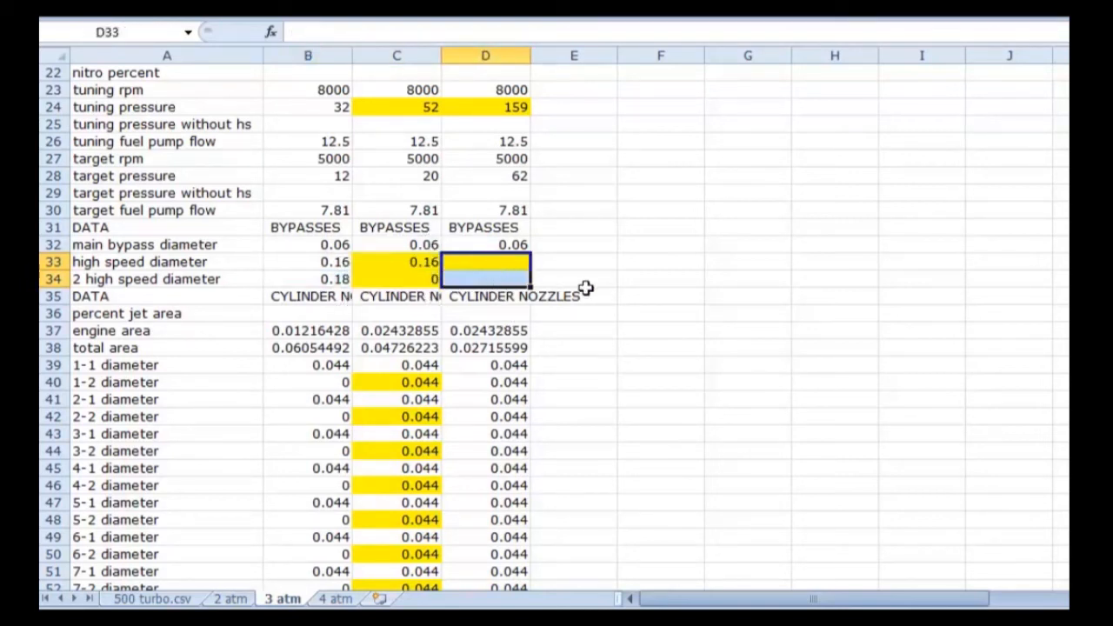
pyautogui.click(575, 283)
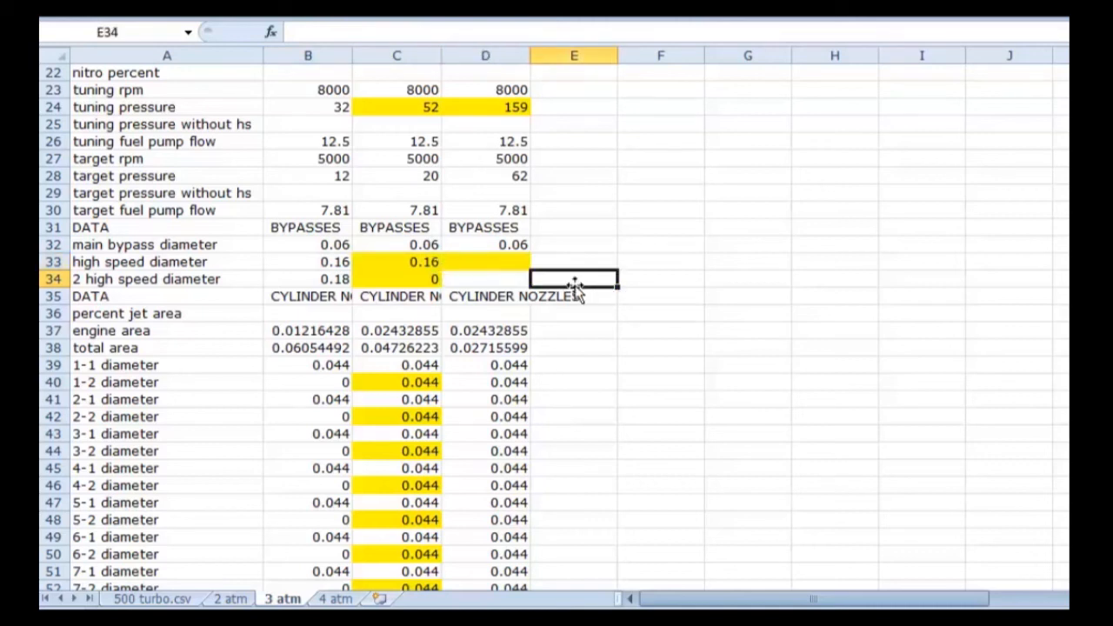
# Step: Look over the cylinder nozzle diameters and check the engine size and air to fuel ratio of the 3B setup
pyautogui.scroll(-4, 578, 305)
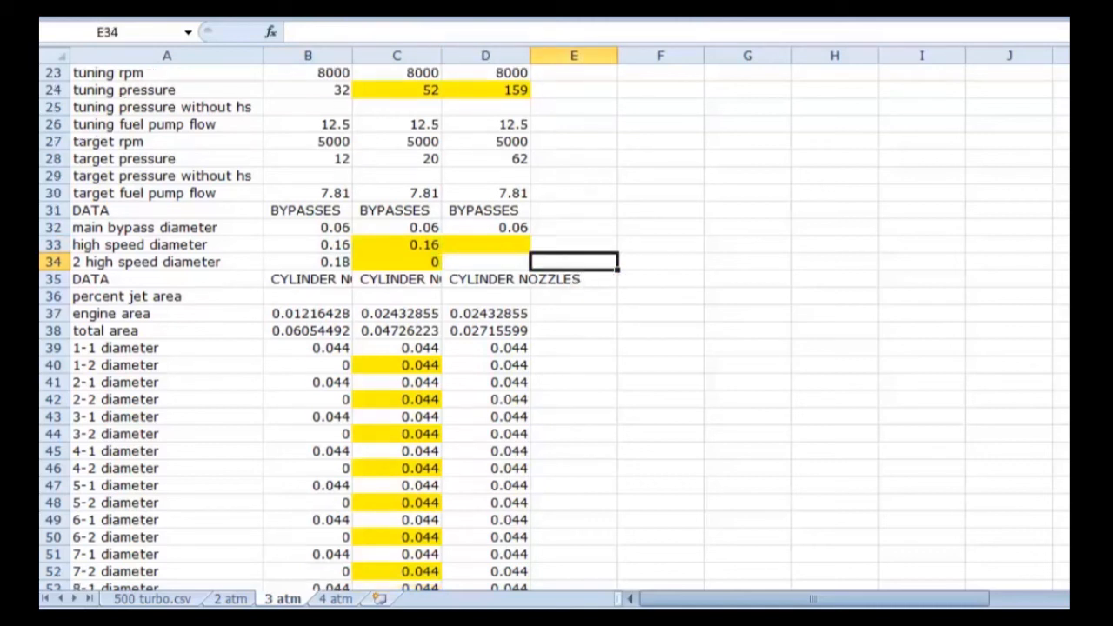
pyautogui.click(596, 519)
pyautogui.scroll(3, 596, 520)
pyautogui.scroll(5, 595, 521)
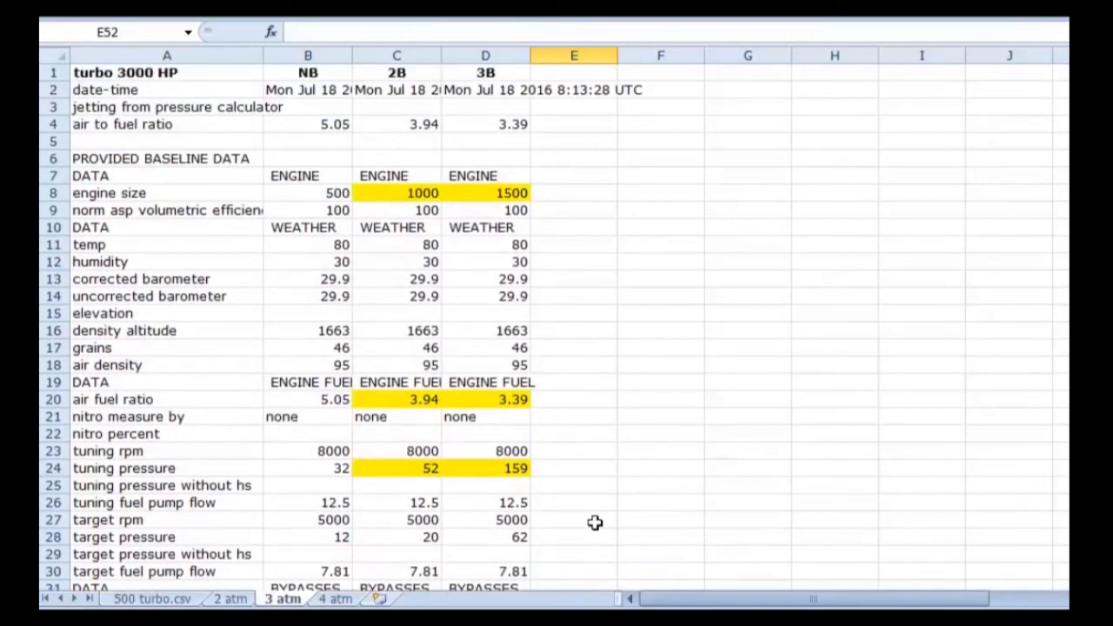
pyautogui.click(479, 188)
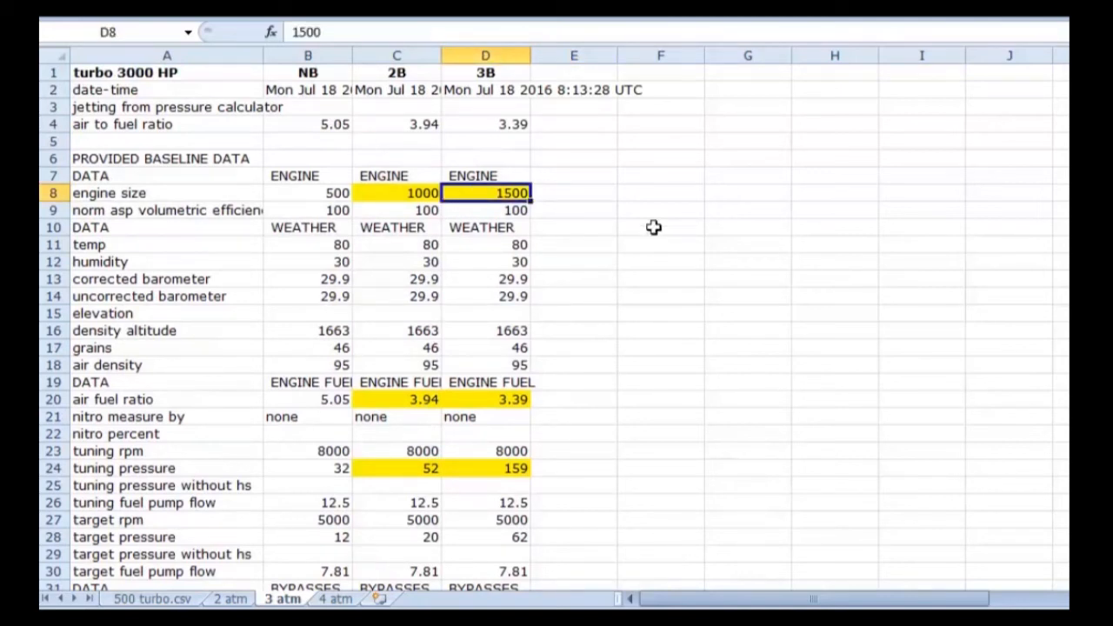
pyautogui.click(487, 124)
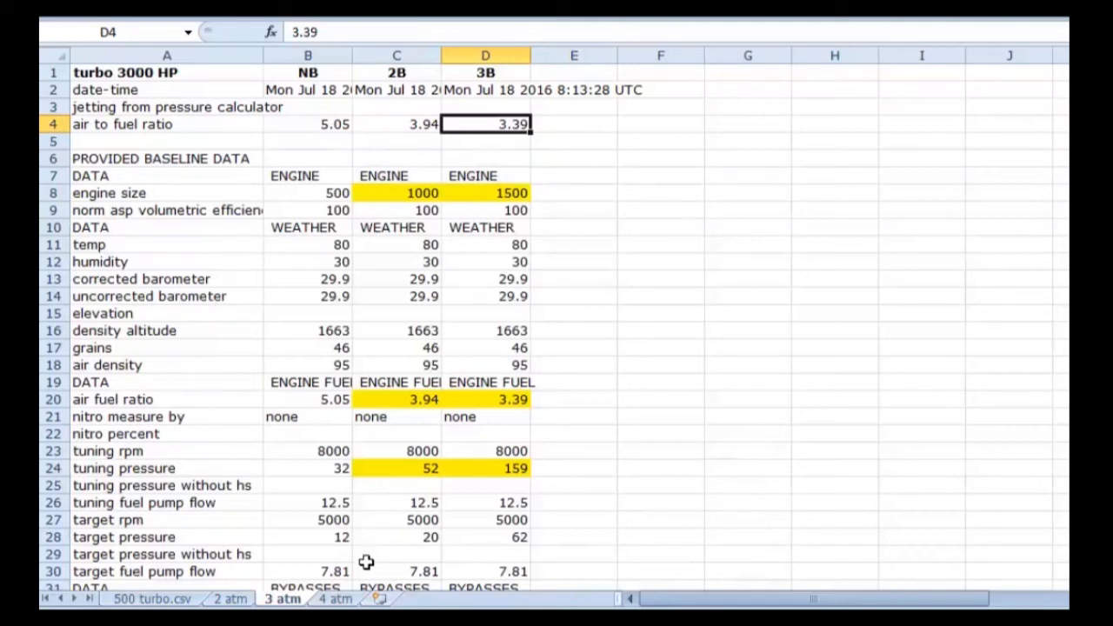
# Step: Open the 4 atm sheet and examine the turbo 4000 HP profile title and its high B column
pyautogui.click(343, 602)
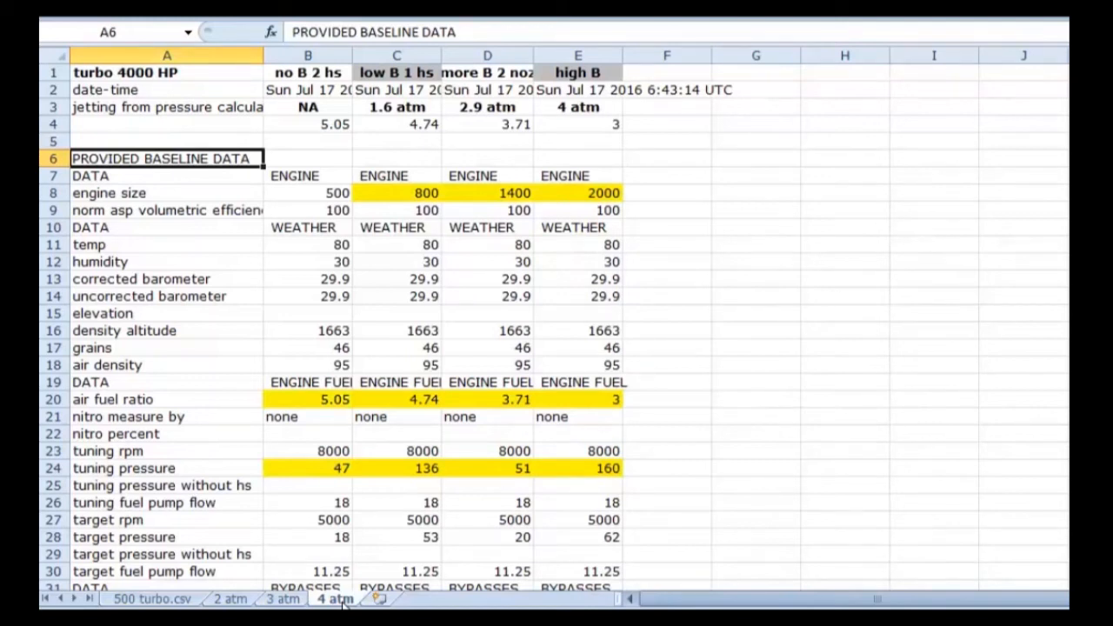
pyautogui.click(209, 78)
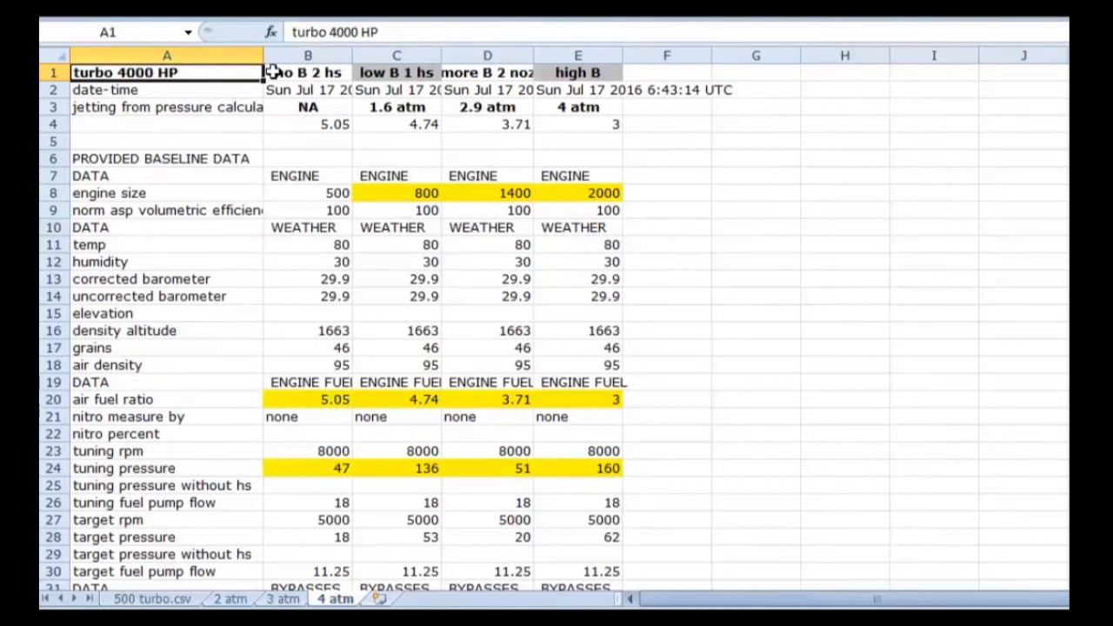
pyautogui.click(552, 49)
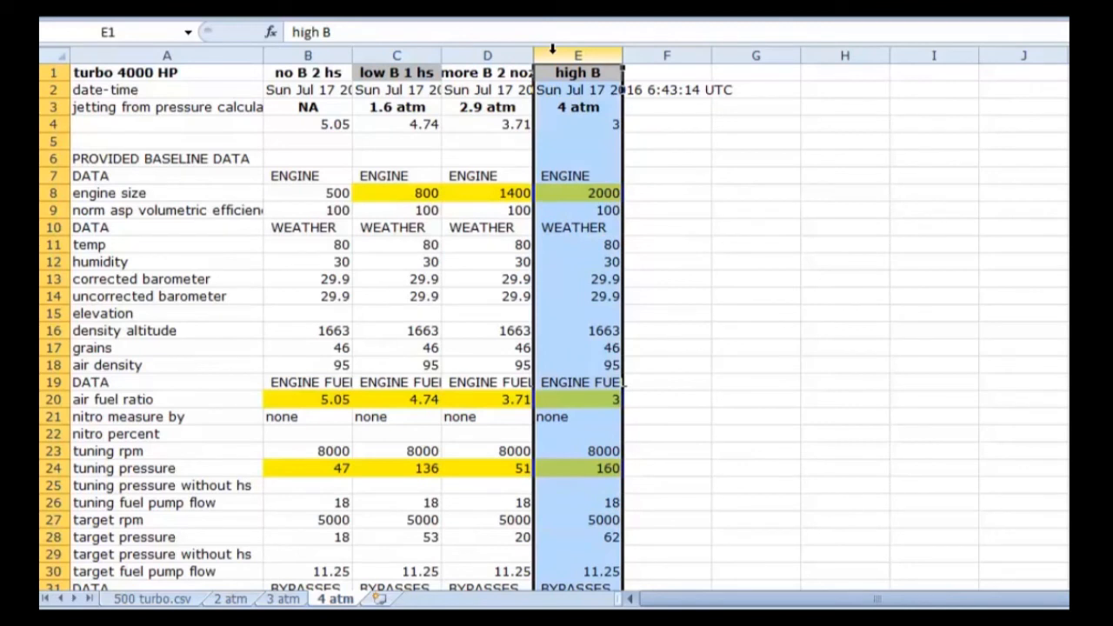
pyautogui.click(688, 124)
# Step: Compare the engine sizes of the four turbo 4000 HP setups, matching each boosted one with its atm label in row 3
pyautogui.click(322, 193)
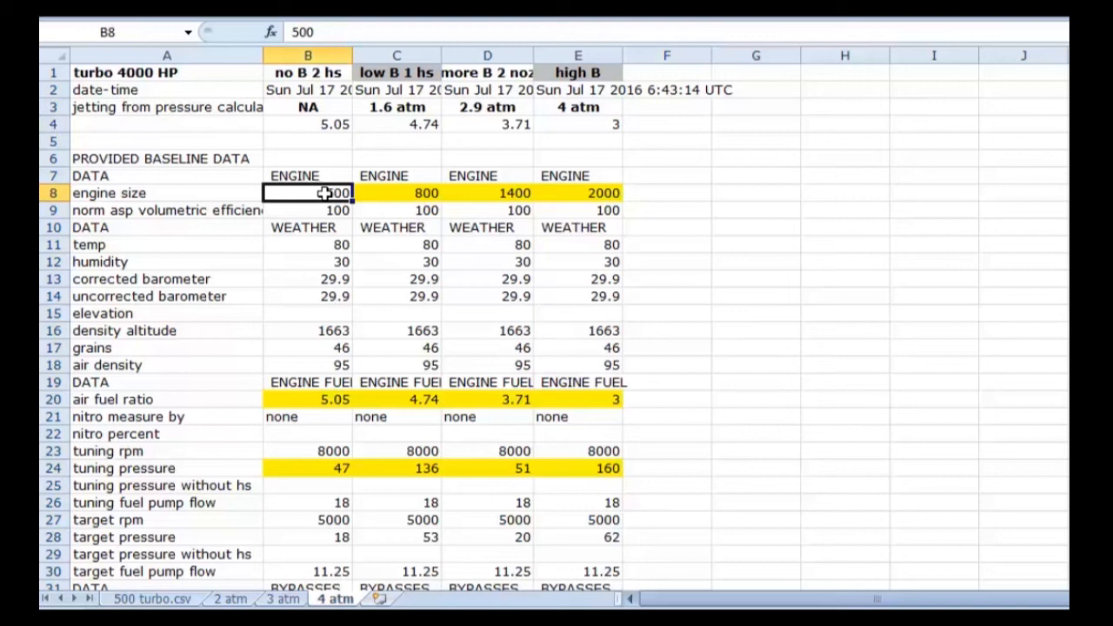
pyautogui.click(385, 193)
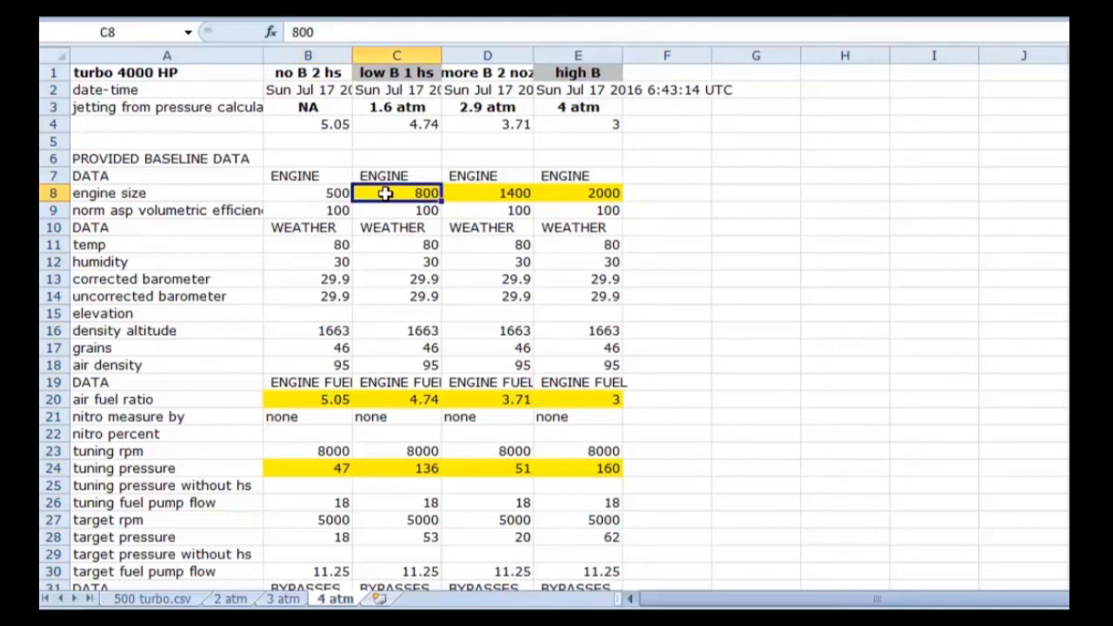
pyautogui.click(393, 109)
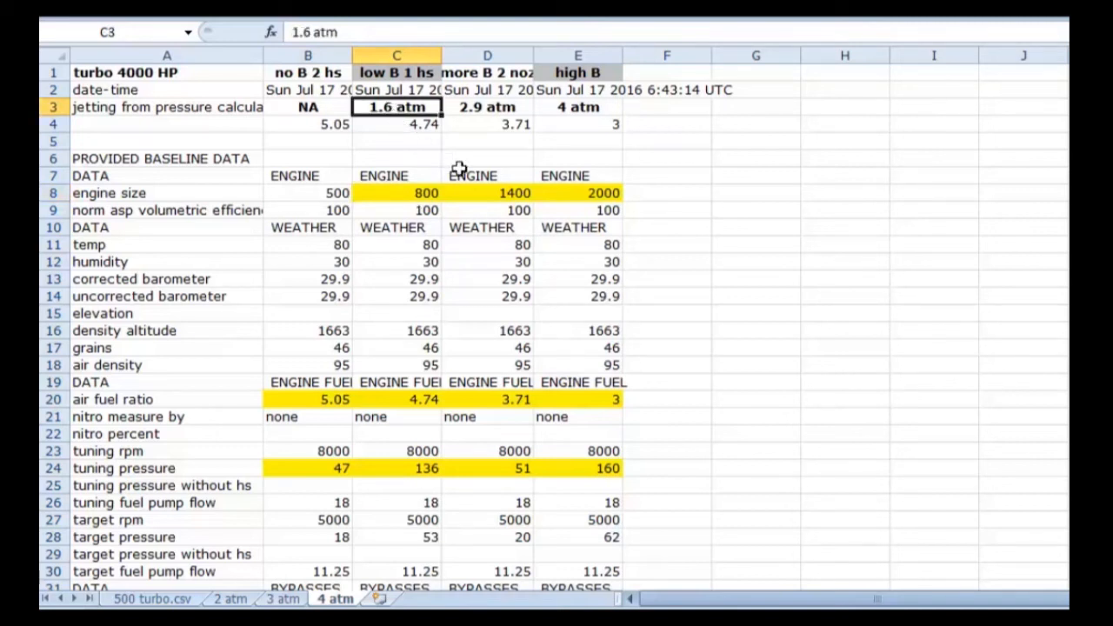
pyautogui.click(479, 193)
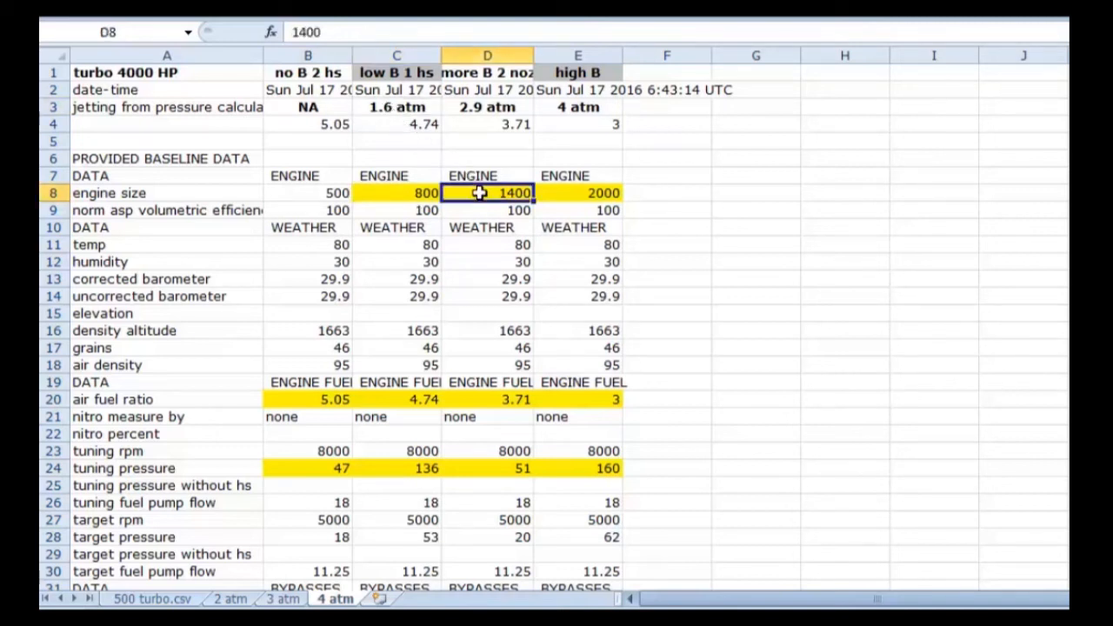
pyautogui.click(488, 110)
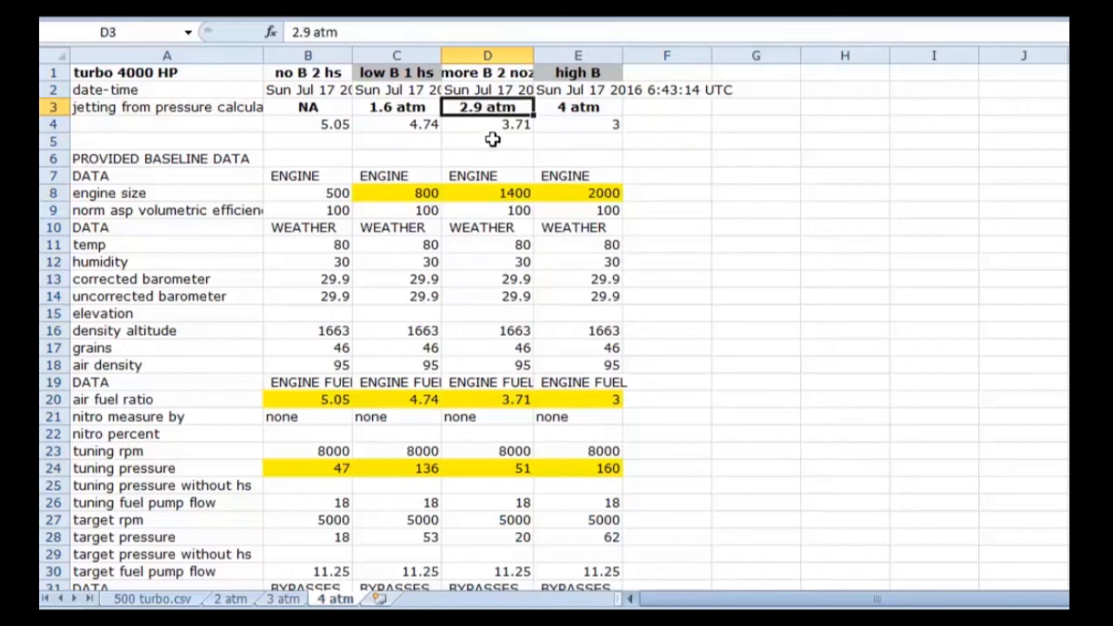
pyautogui.click(563, 196)
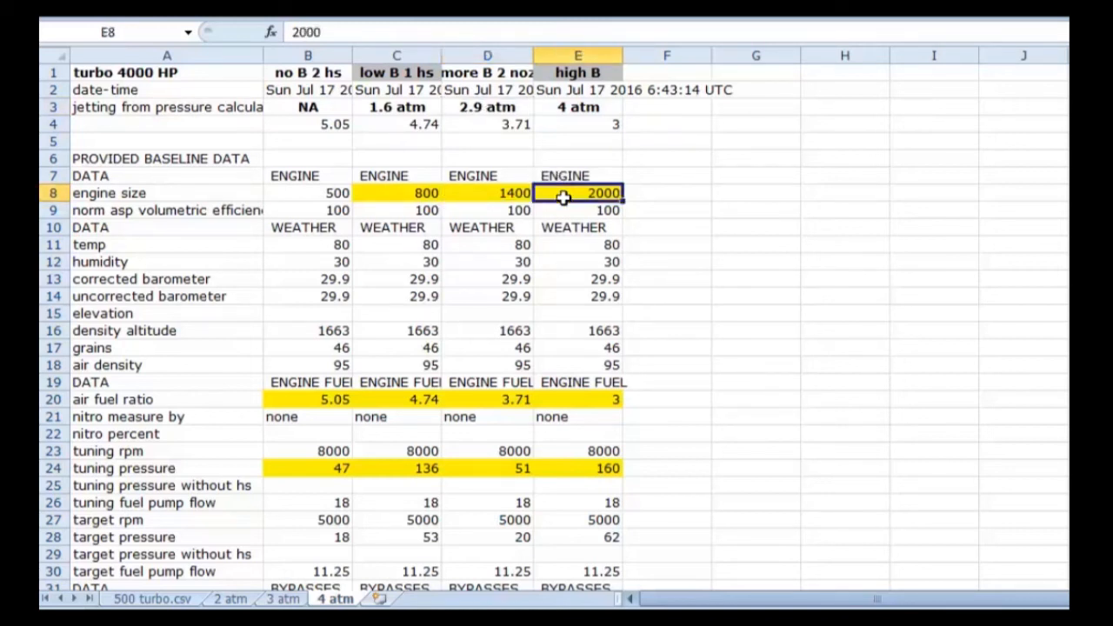
pyautogui.click(569, 107)
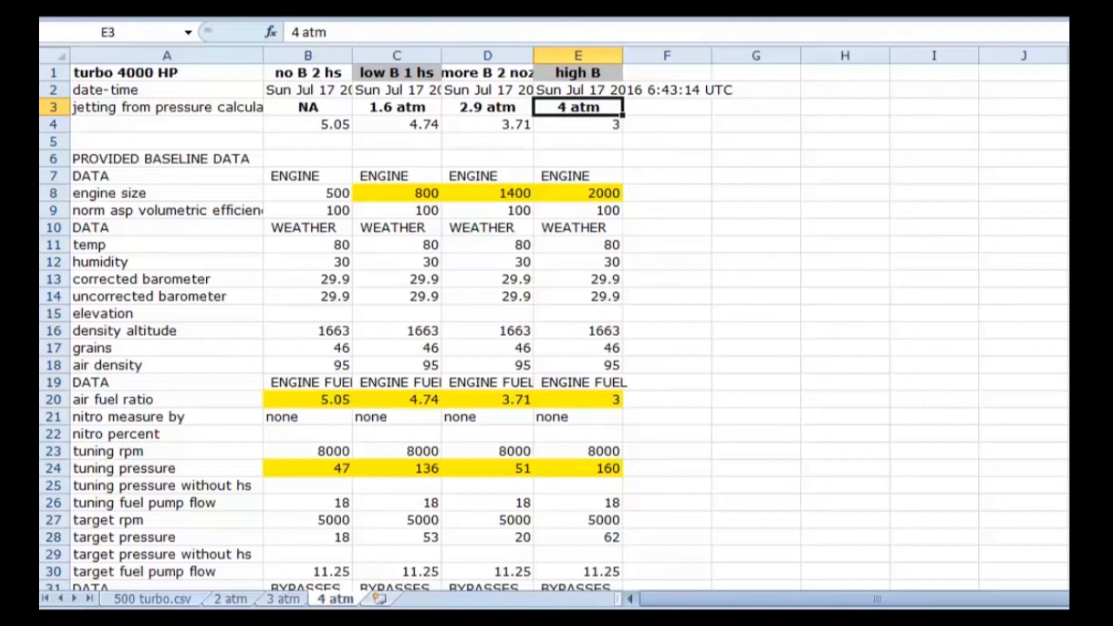
# Step: Compare the air fuel ratios in row 20 across the no B, low B, more B and high B setups
pyautogui.scroll(-2, 661, 151)
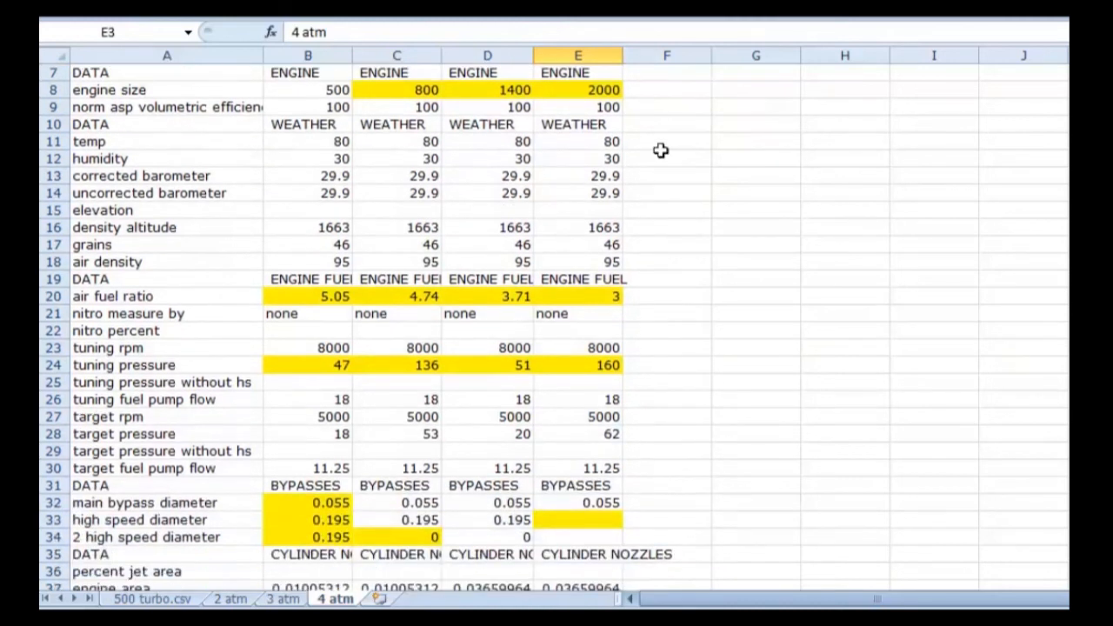
pyautogui.click(322, 299)
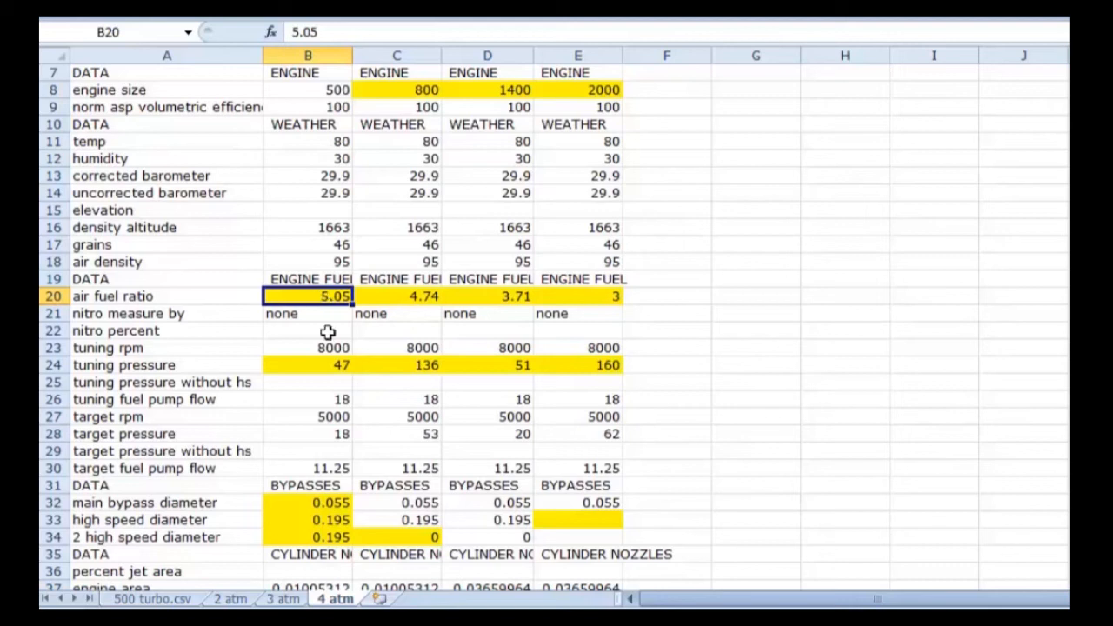
pyautogui.click(424, 294)
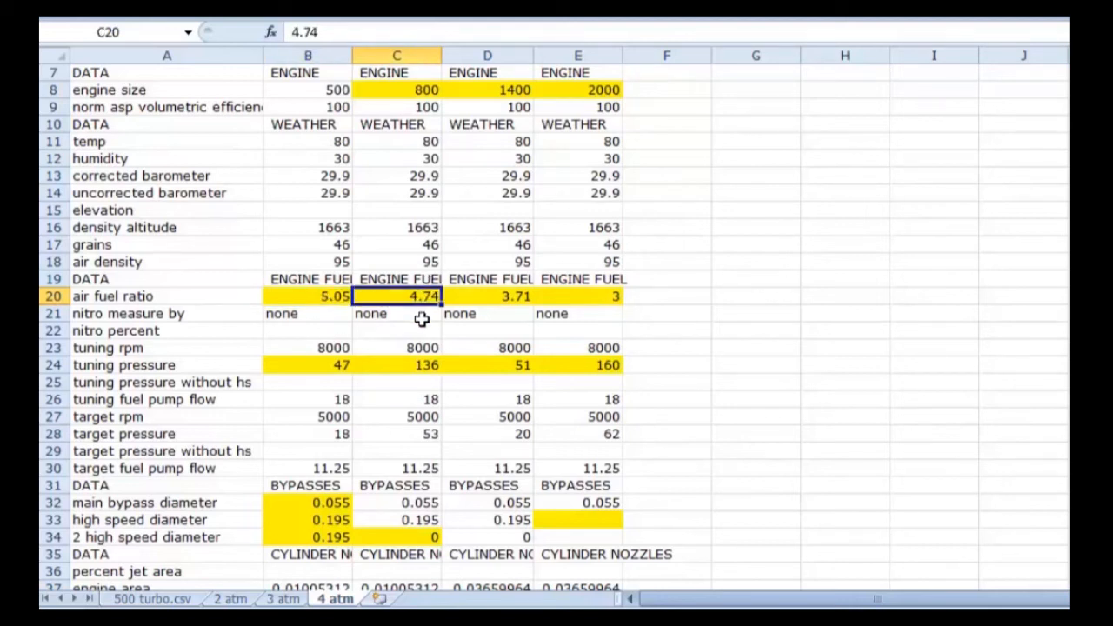
pyautogui.click(500, 299)
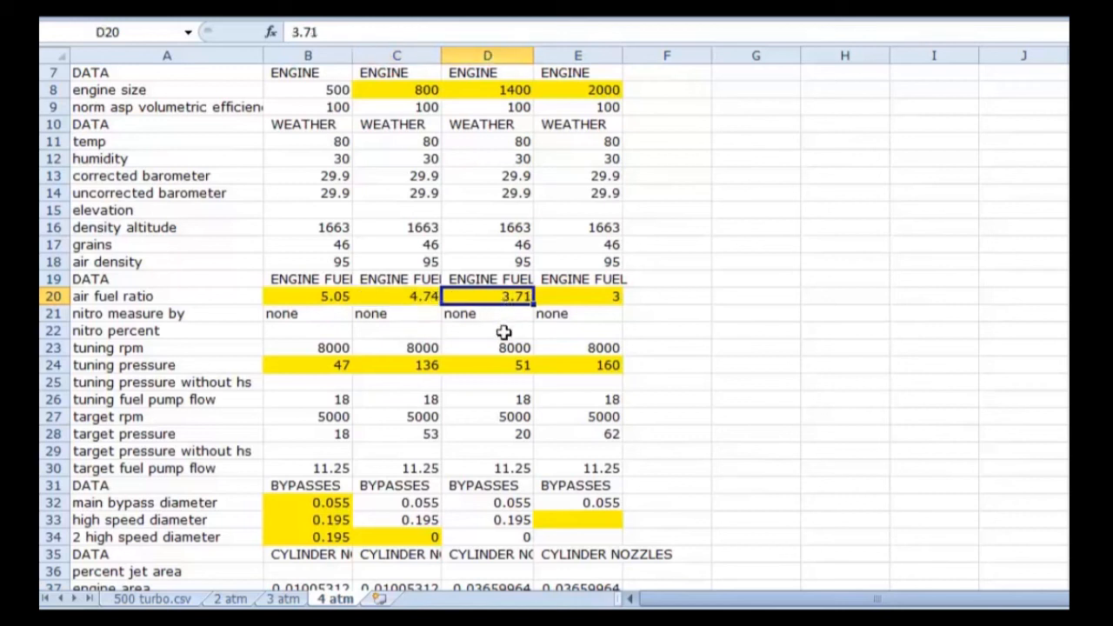
pyautogui.click(610, 294)
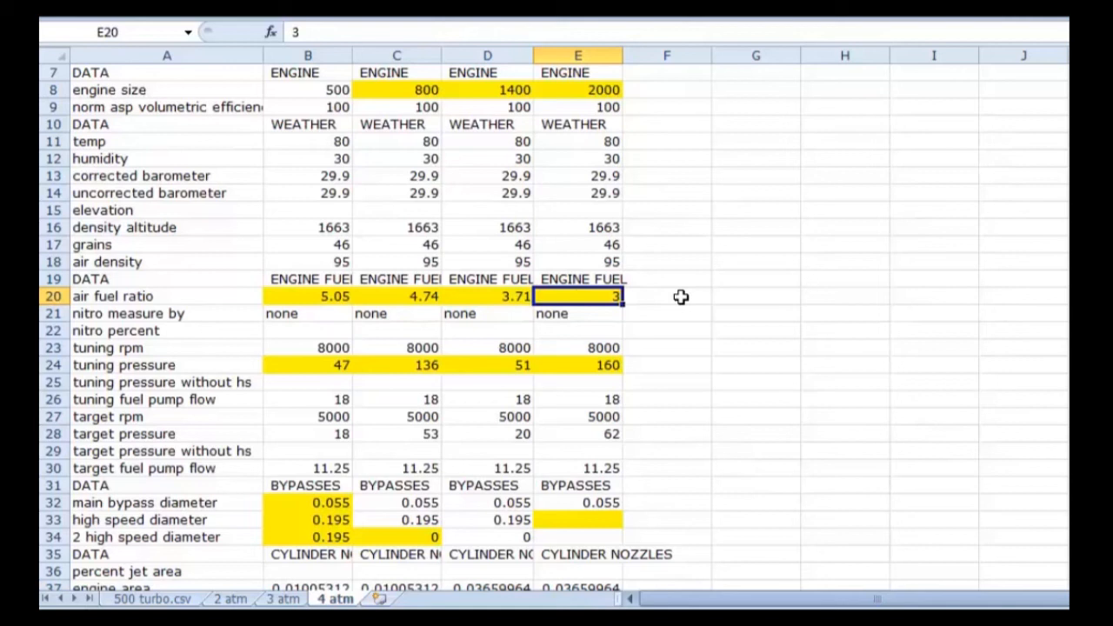
# Step: Compare the main bypass, high speed and 2 high speed diameters of the no B 2 hs and low B 1 hs setups
pyautogui.scroll(-3, 681, 297)
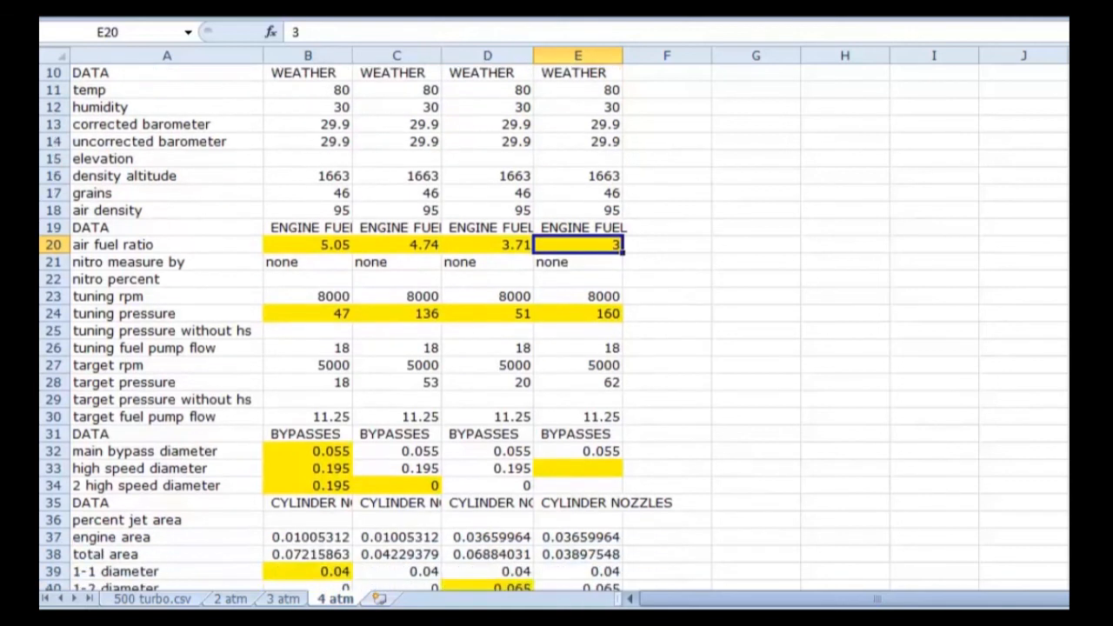
pyautogui.scroll(-3, 365, 328)
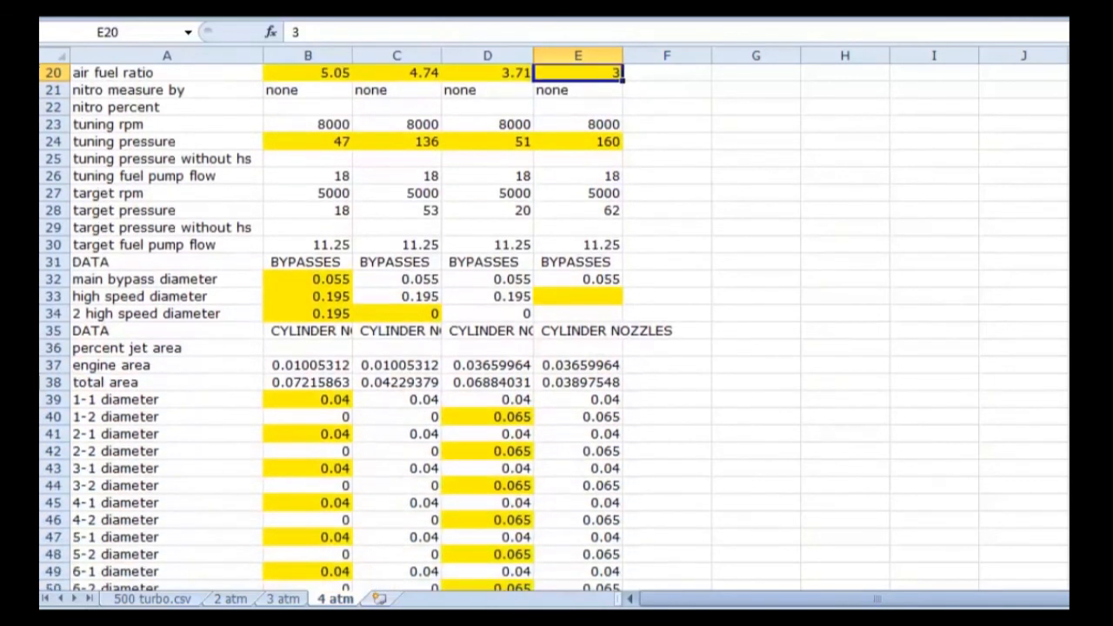
pyautogui.scroll(-3, 681, 296)
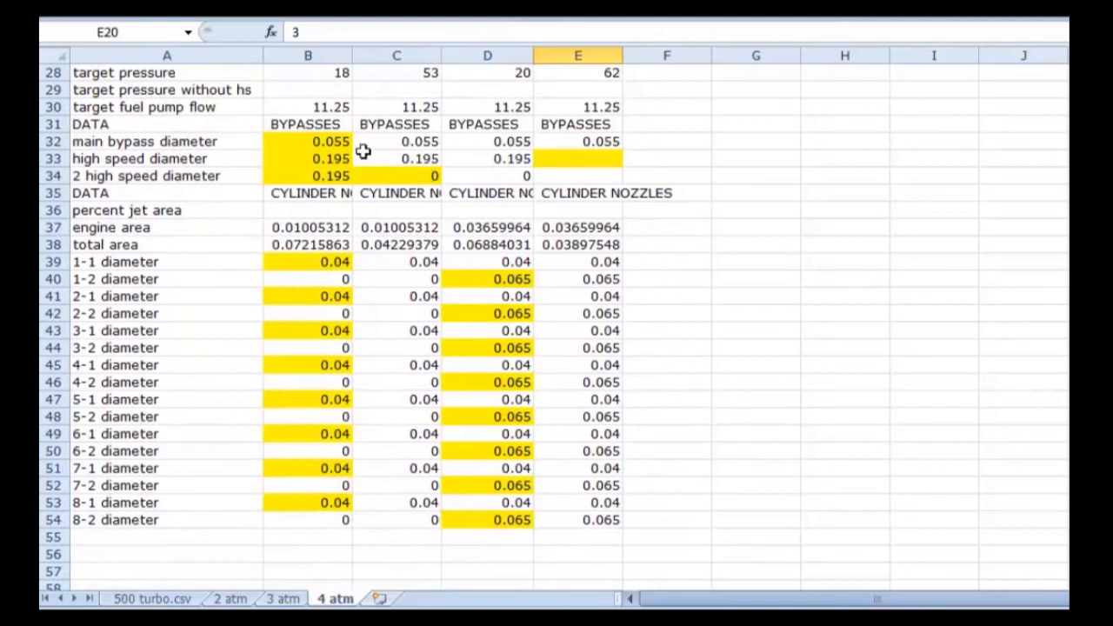
pyautogui.click(322, 141)
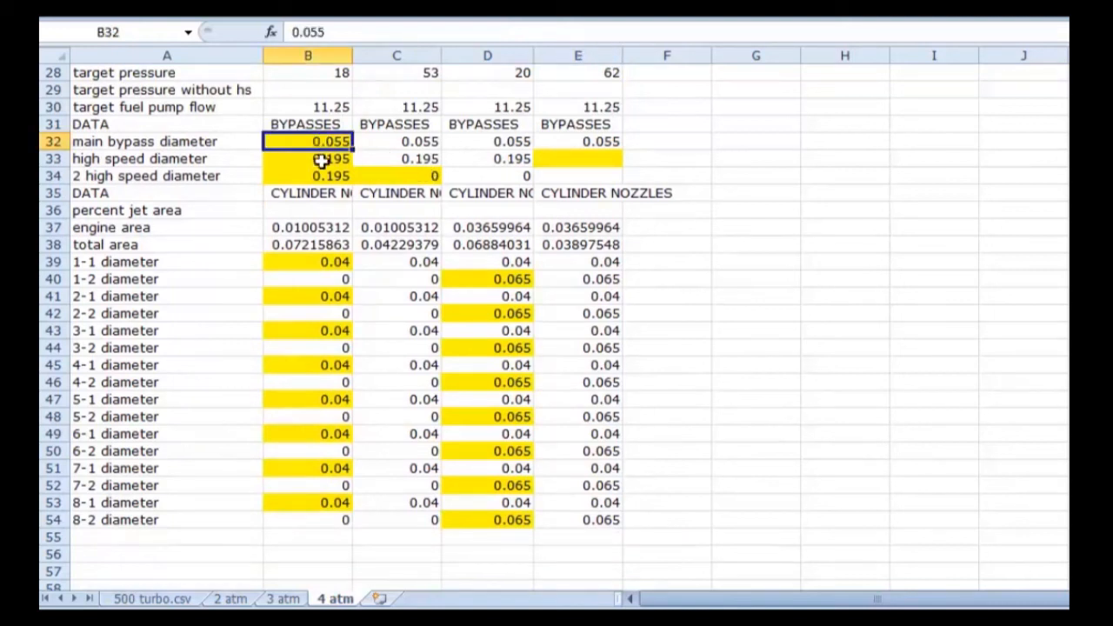
pyautogui.moveTo(276, 141); pyautogui.dragTo(282, 175)
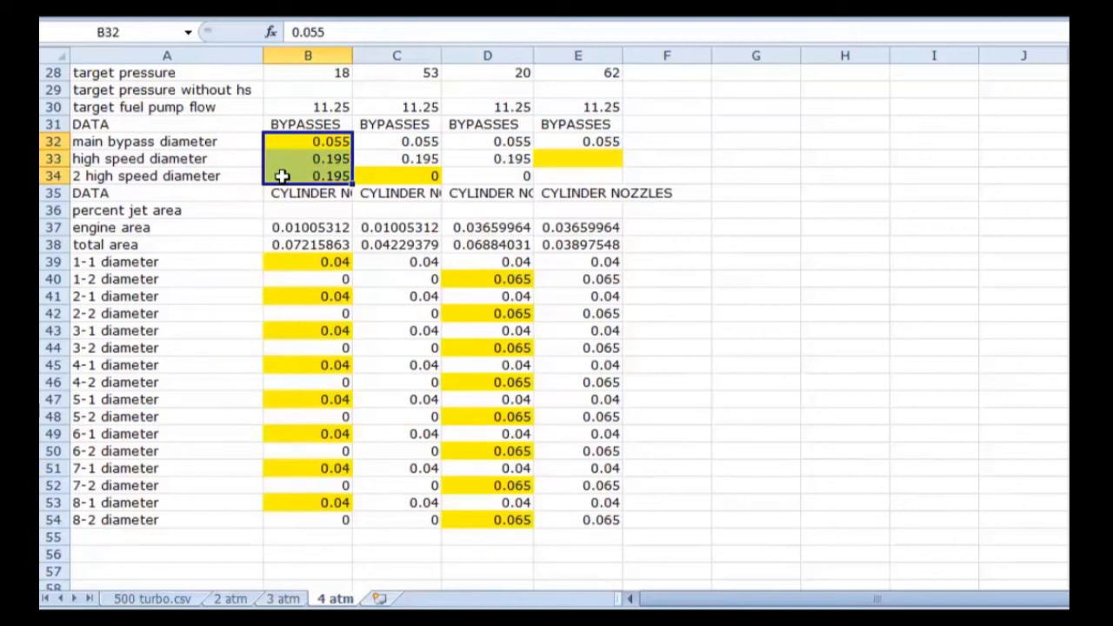
pyautogui.click(281, 175)
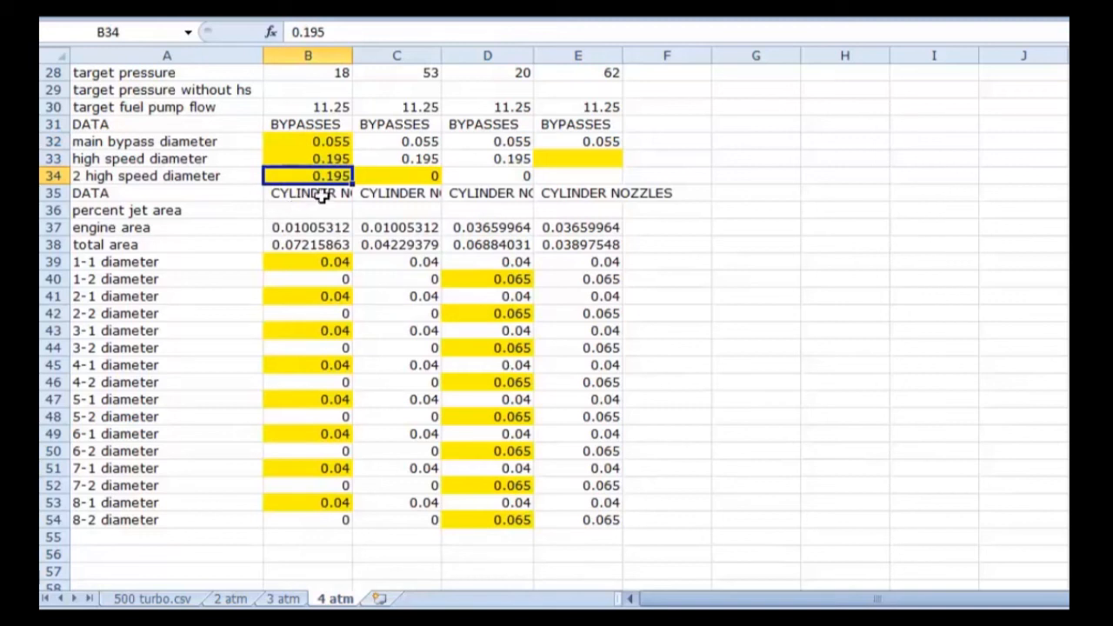
pyautogui.click(403, 141)
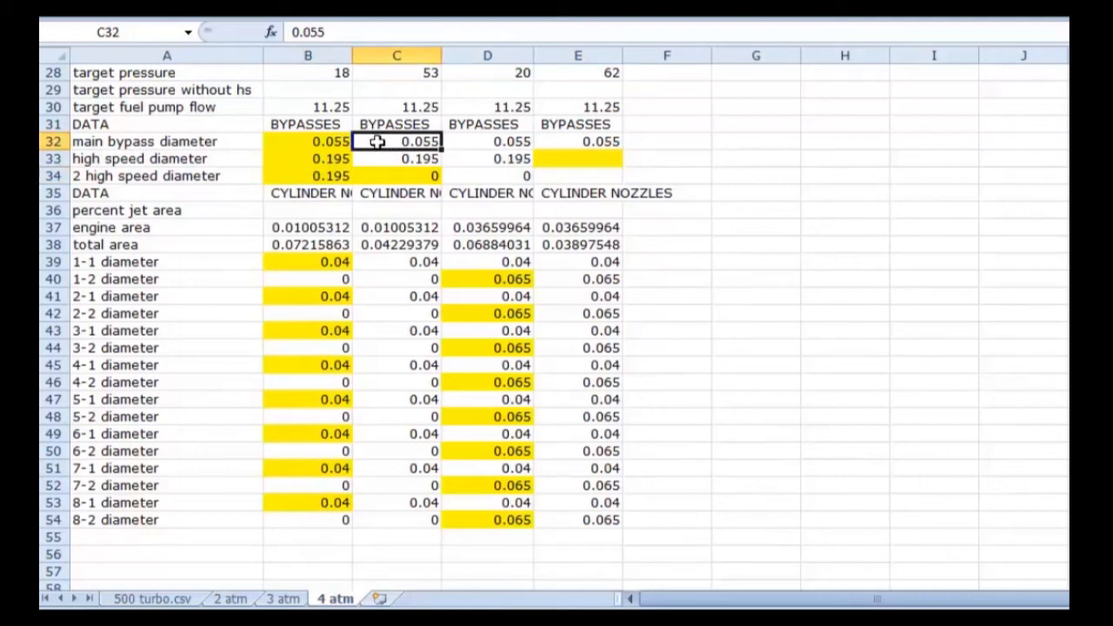
pyautogui.moveTo(376, 142); pyautogui.dragTo(384, 182)
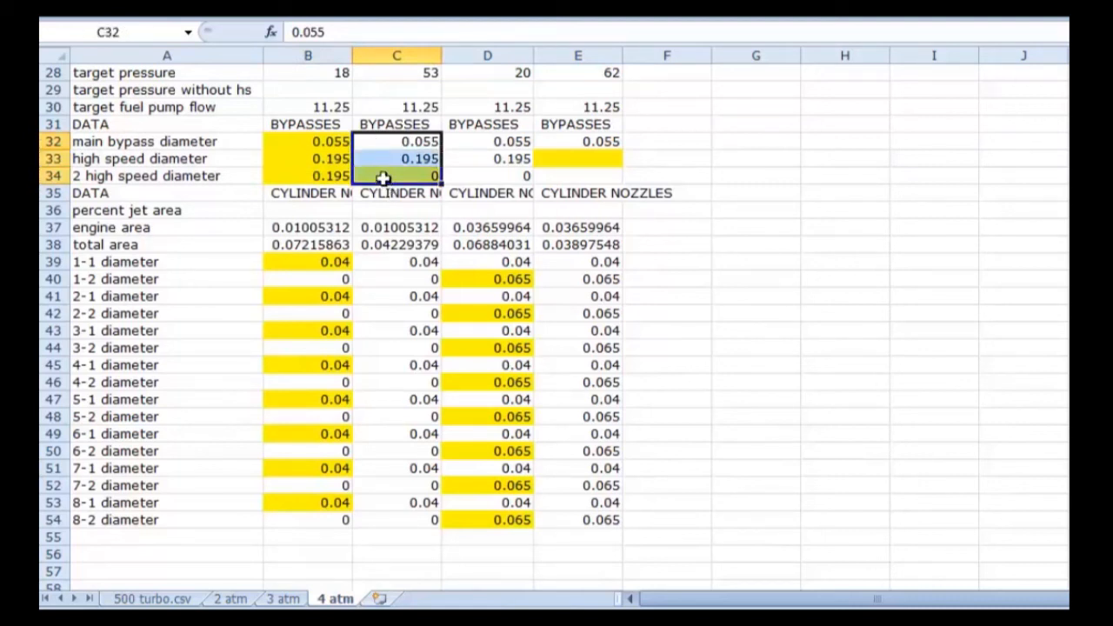
pyautogui.click(384, 178)
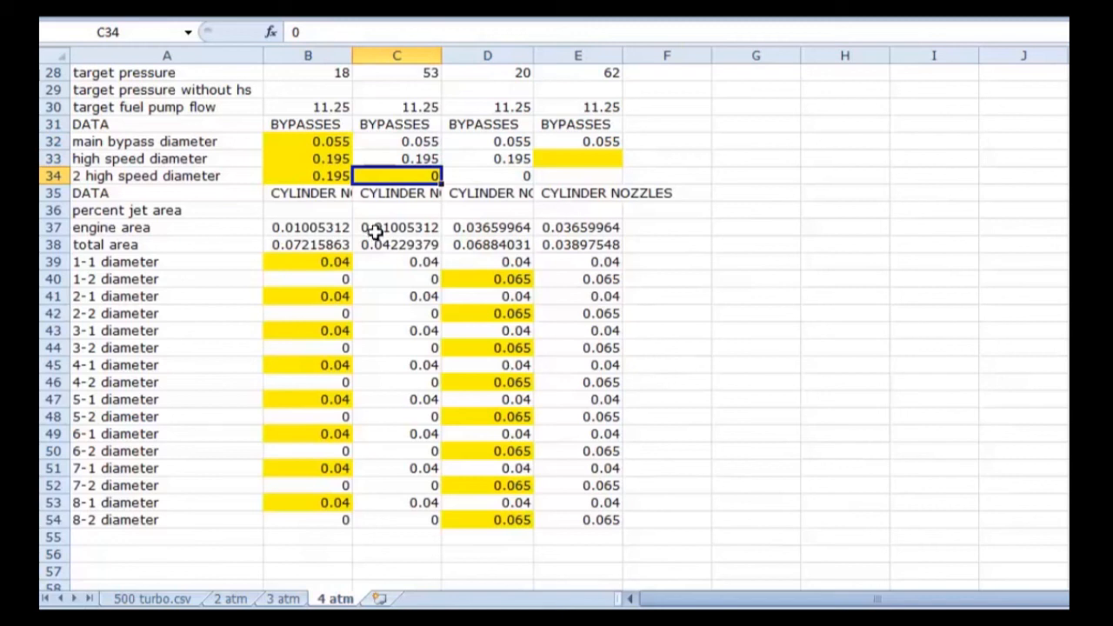
# Step: Compare the cylinder nozzle diameters and bypasses of the more B 2 noz and high B setups
pyautogui.scroll(1, 382, 211)
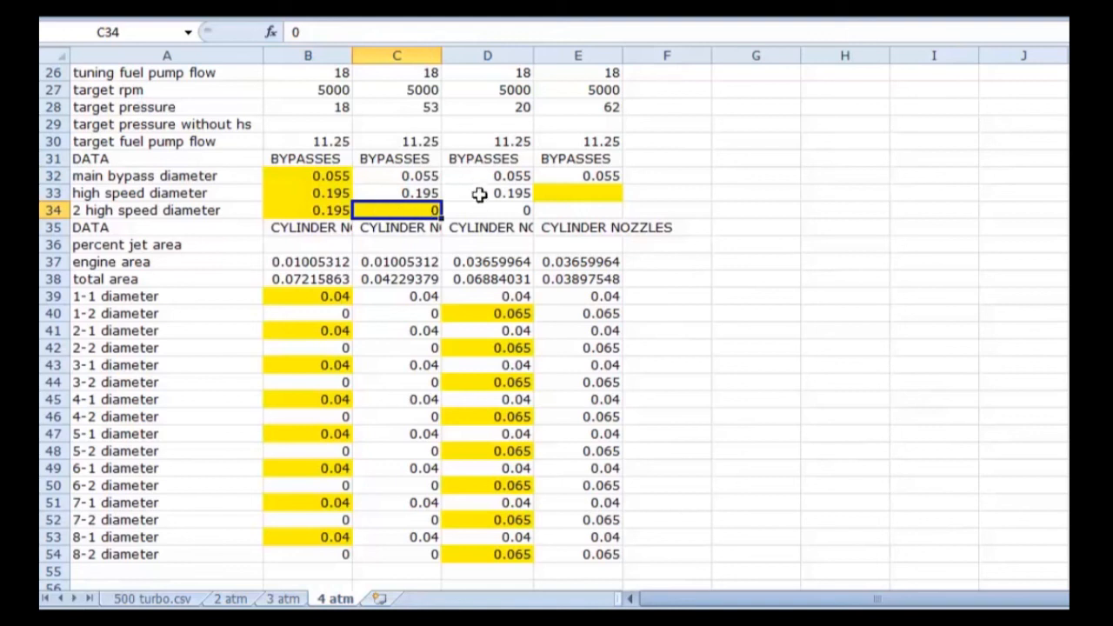
pyautogui.moveTo(493, 296); pyautogui.dragTo(498, 547)
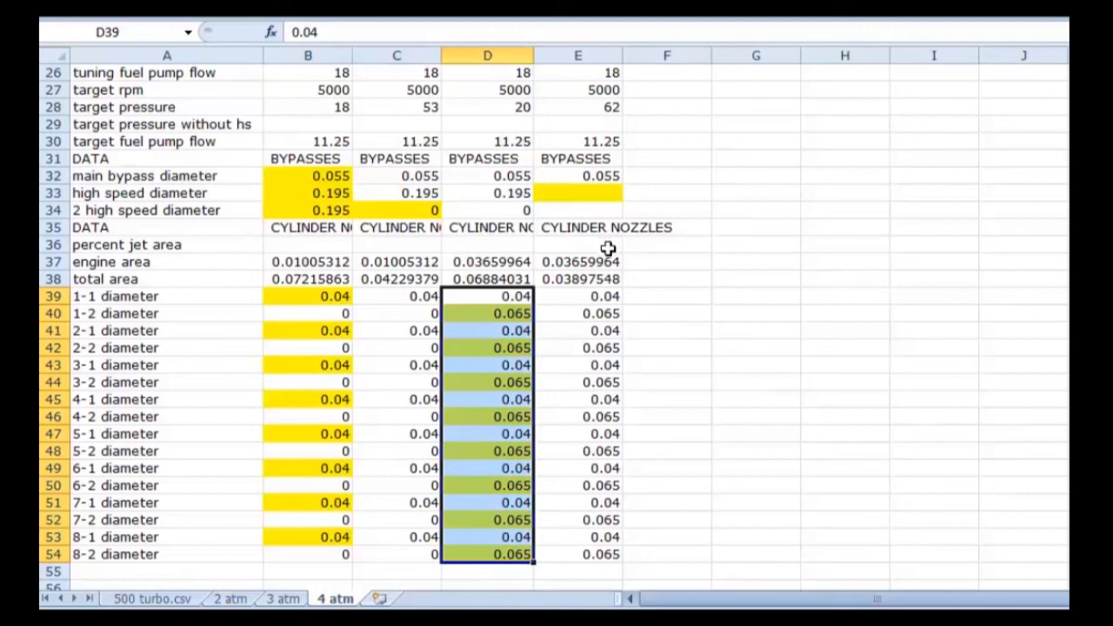
pyautogui.click(606, 181)
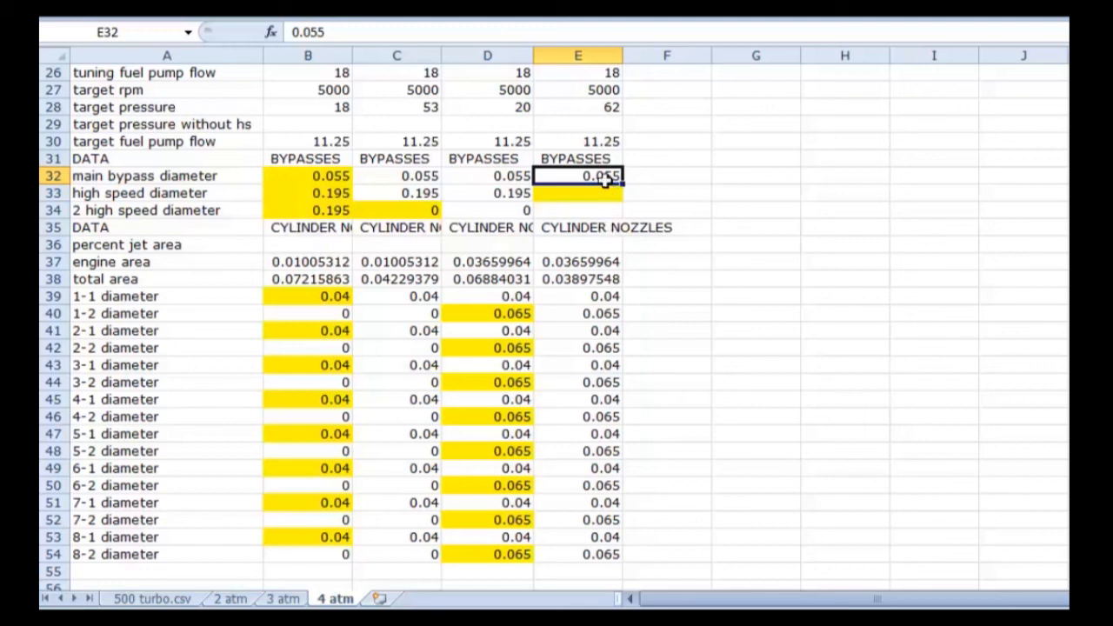
pyautogui.moveTo(584, 311); pyautogui.dragTo(587, 551)
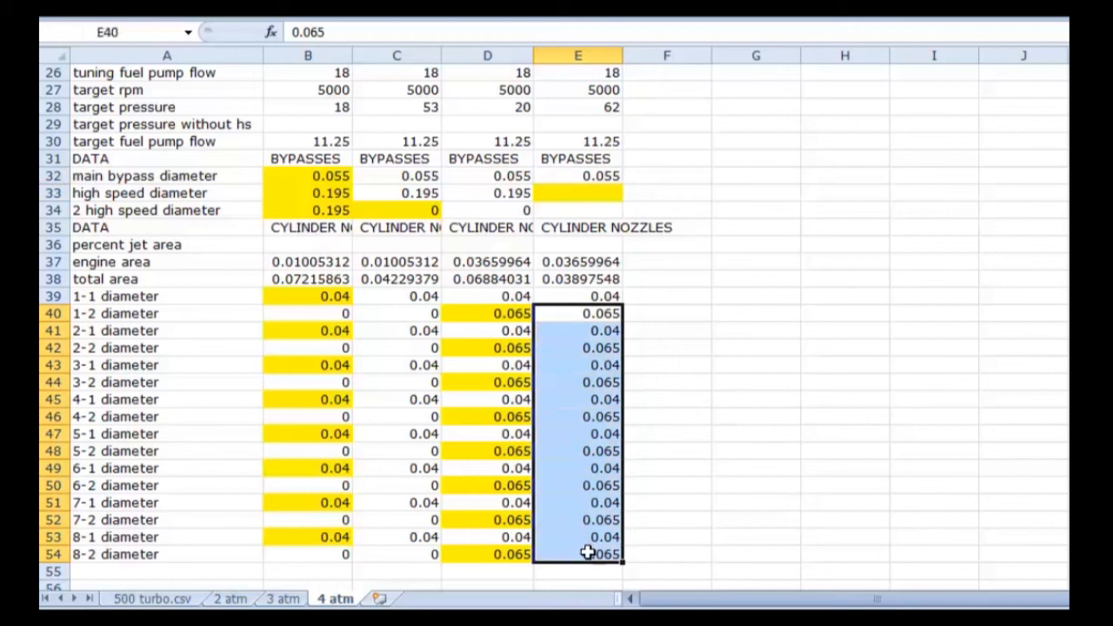
pyautogui.moveTo(588, 298); pyautogui.dragTo(589, 549)
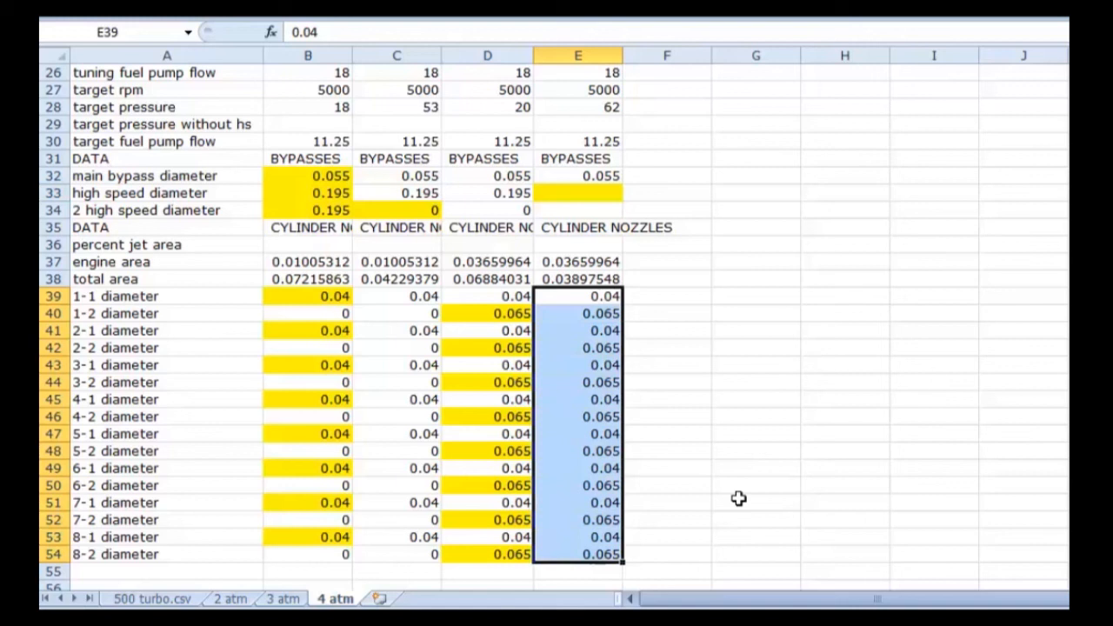
pyautogui.click(509, 195)
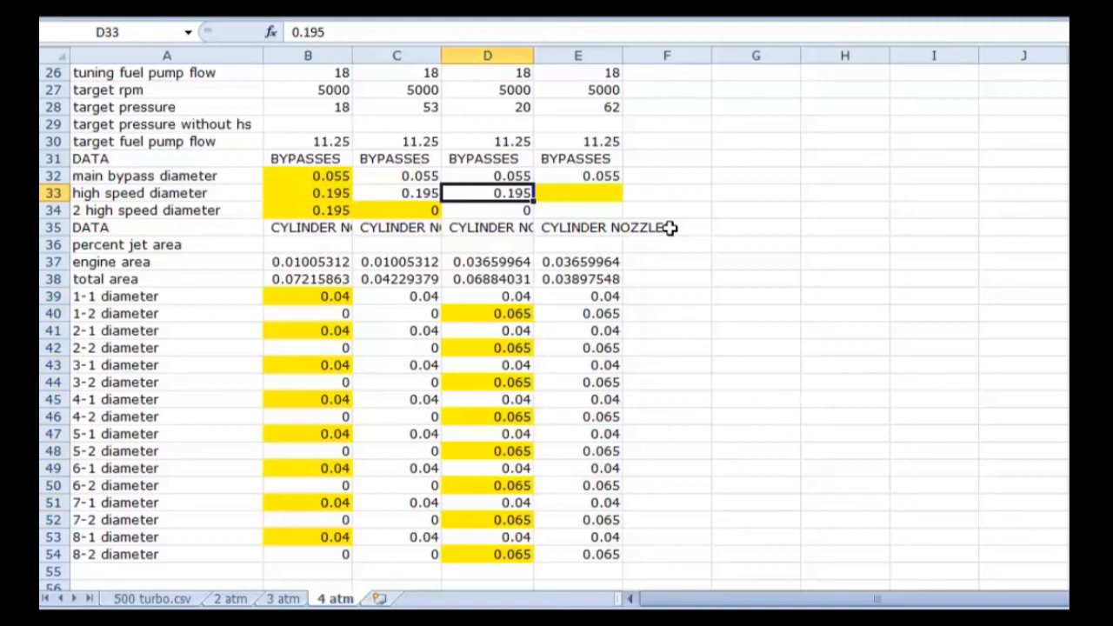
pyautogui.click(577, 56)
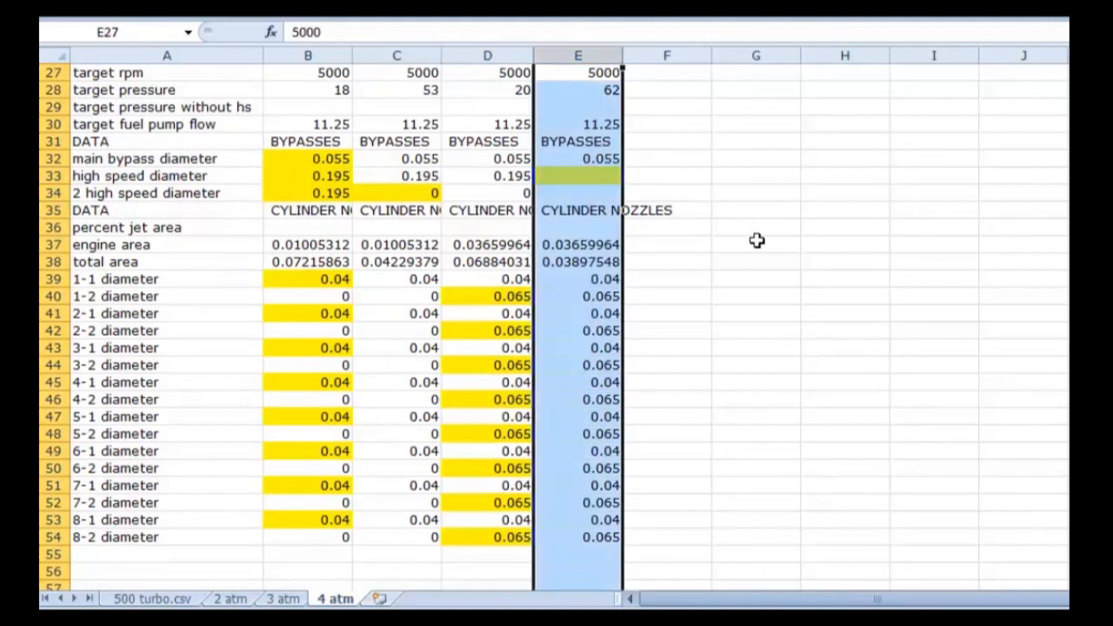